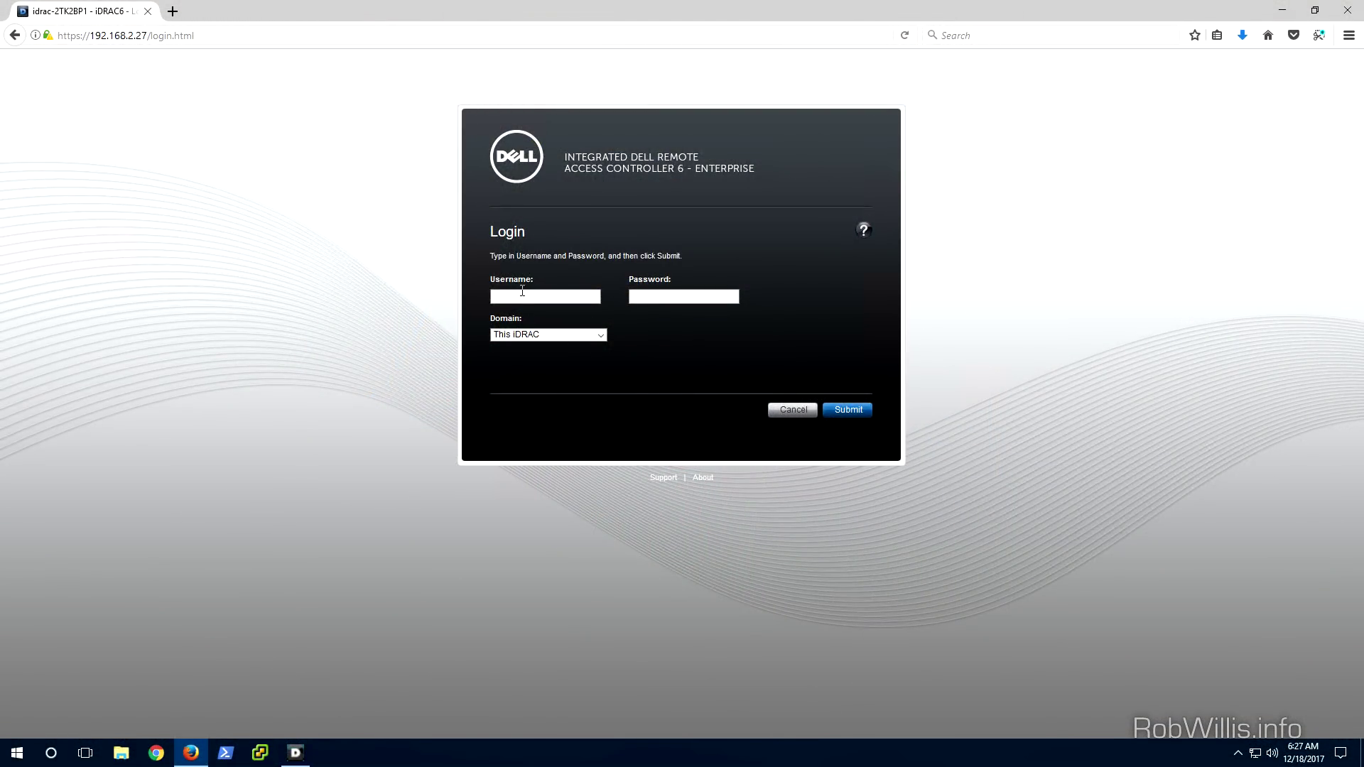
Highlight the controller's IP in the address bar, then sign in to iDRAC6 with the username and password
left_click(565, 40)
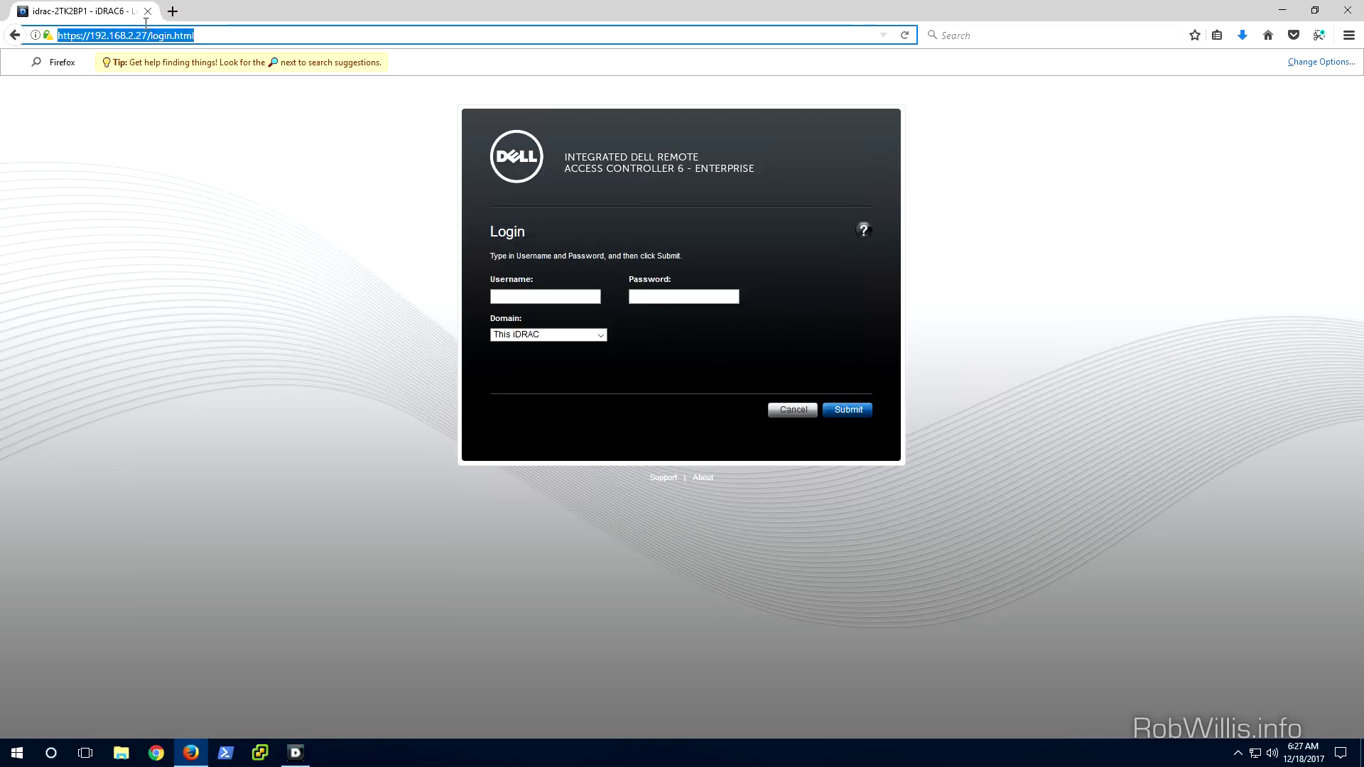
left_click_drag(147, 36, 95, 35)
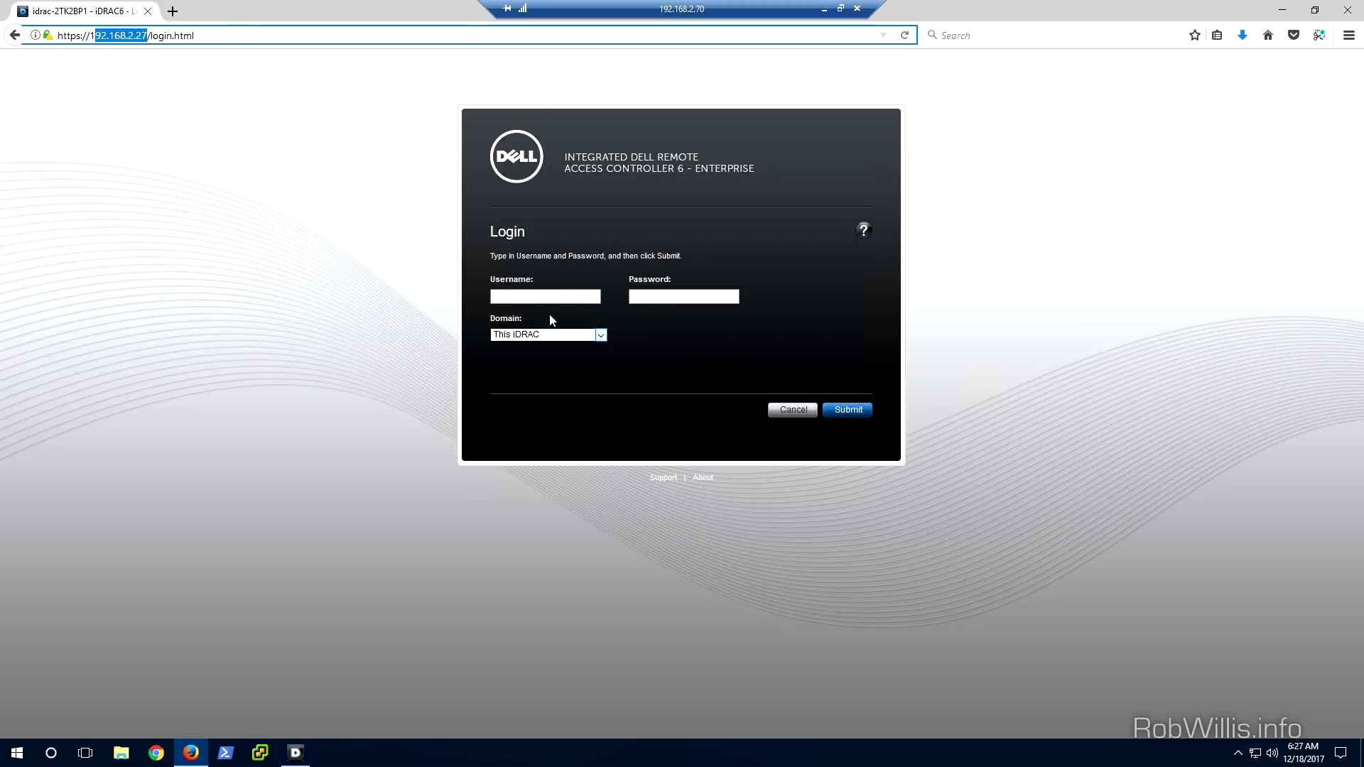
left_click(562, 296)
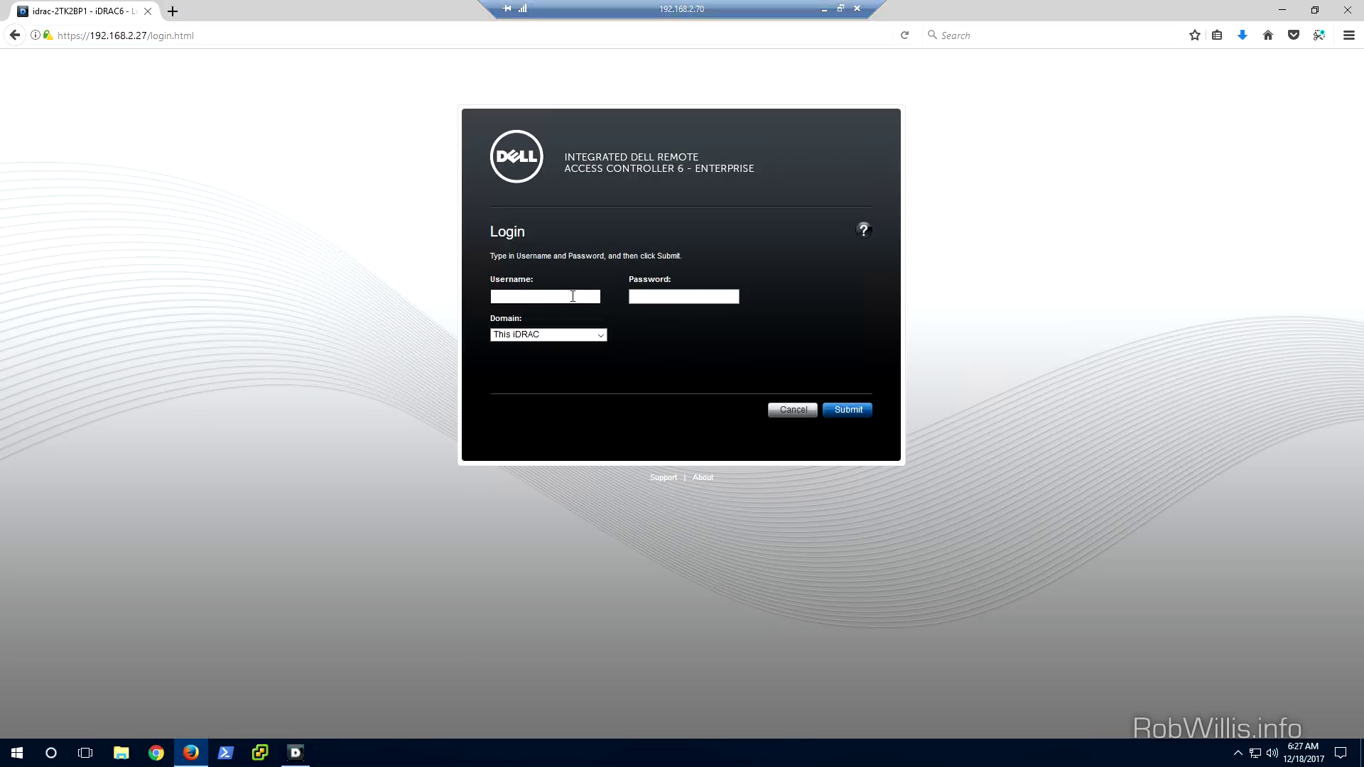
type("root")
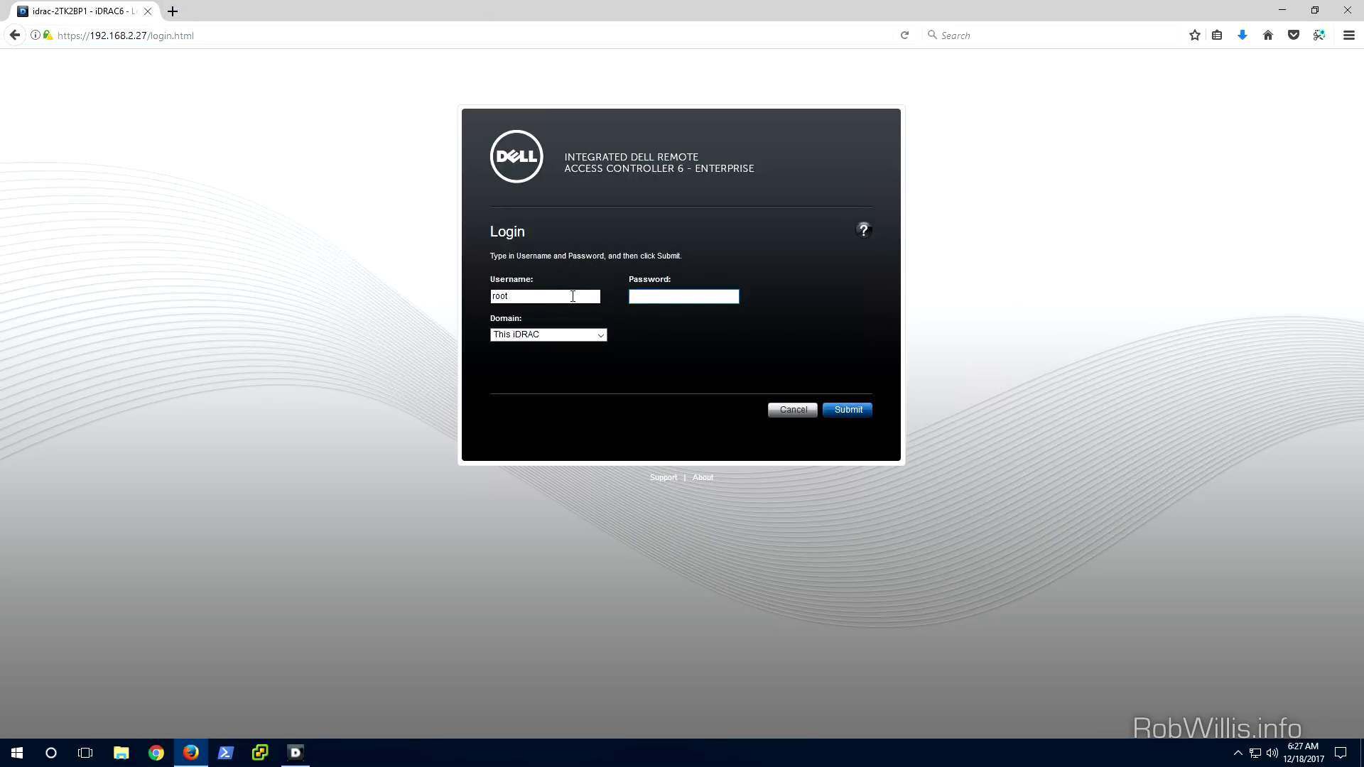
type("••••••••")
key("Return")
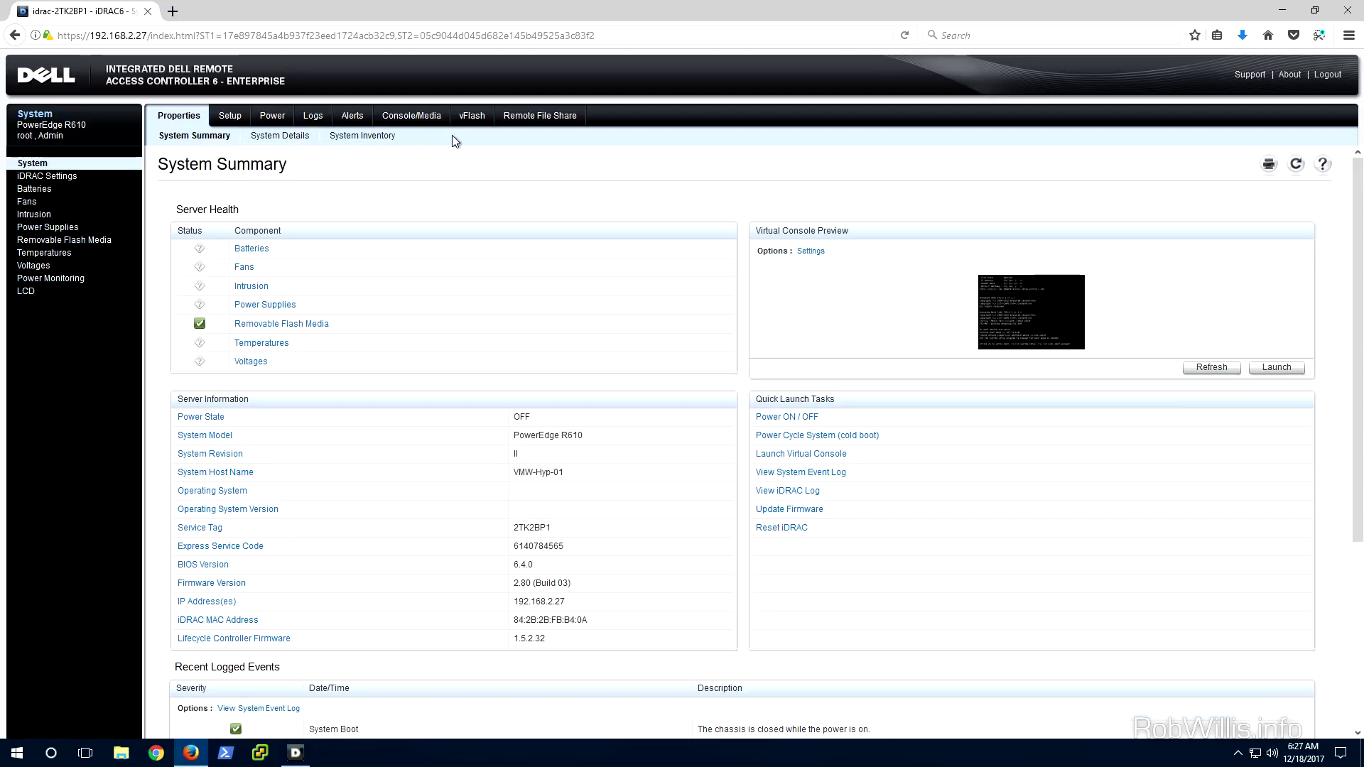
From the Virtual Console, power on the PowerEdge R610 via Power > Power On System and confirm
left_click(294, 754)
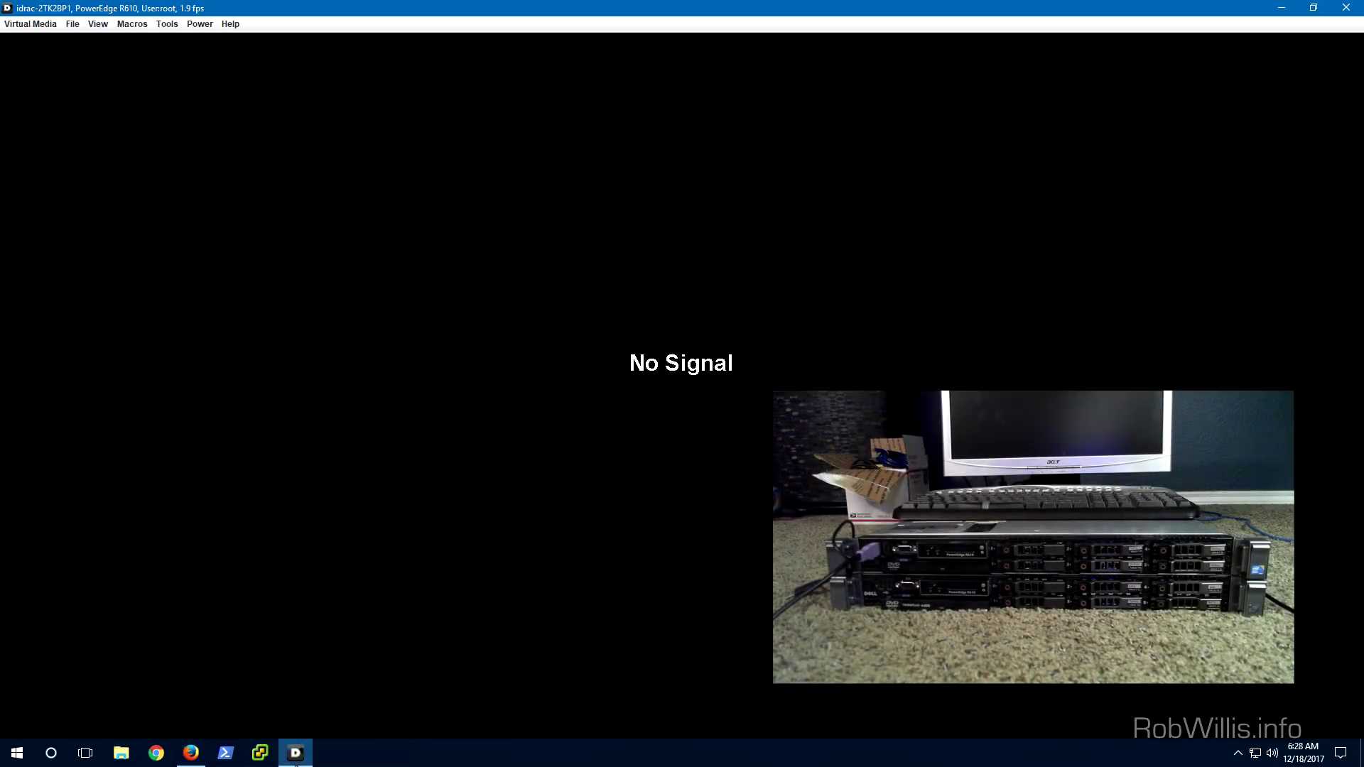
left_click(199, 24)
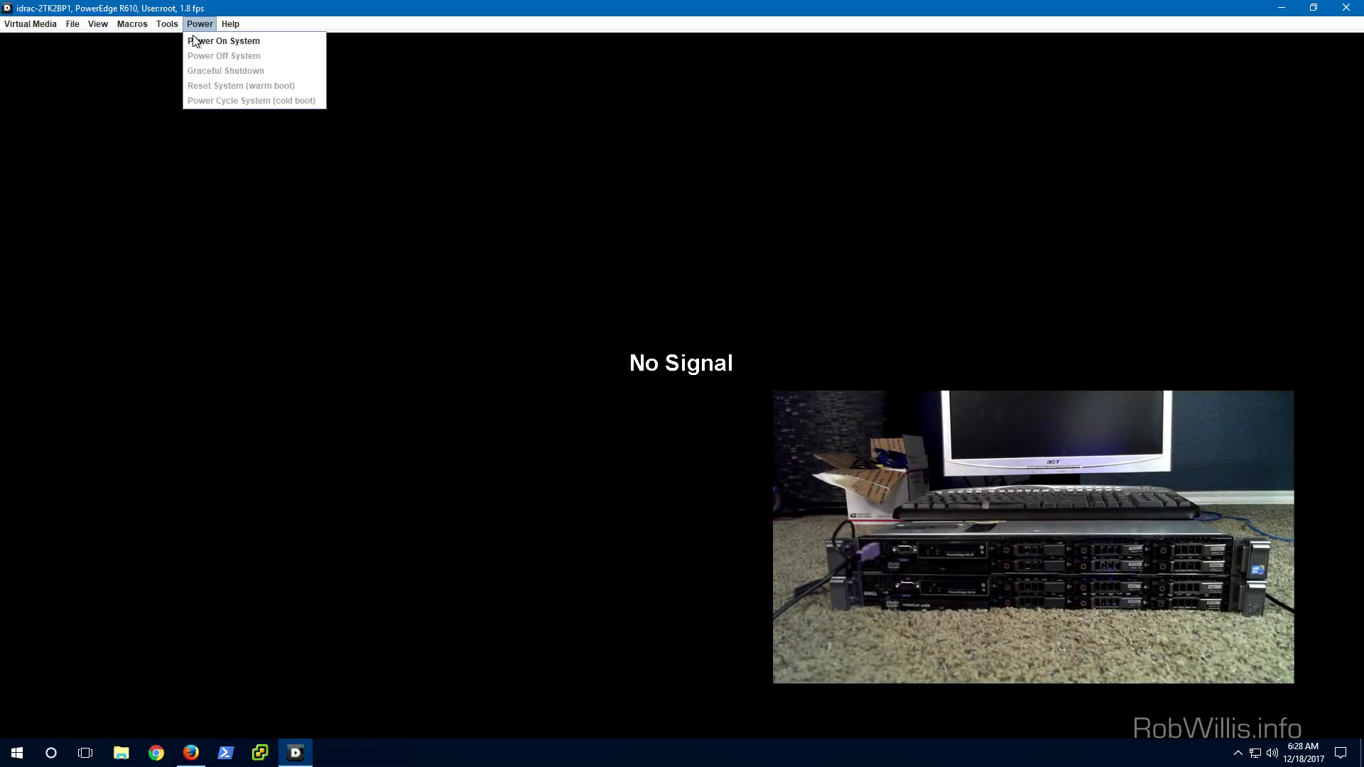
left_click(195, 42)
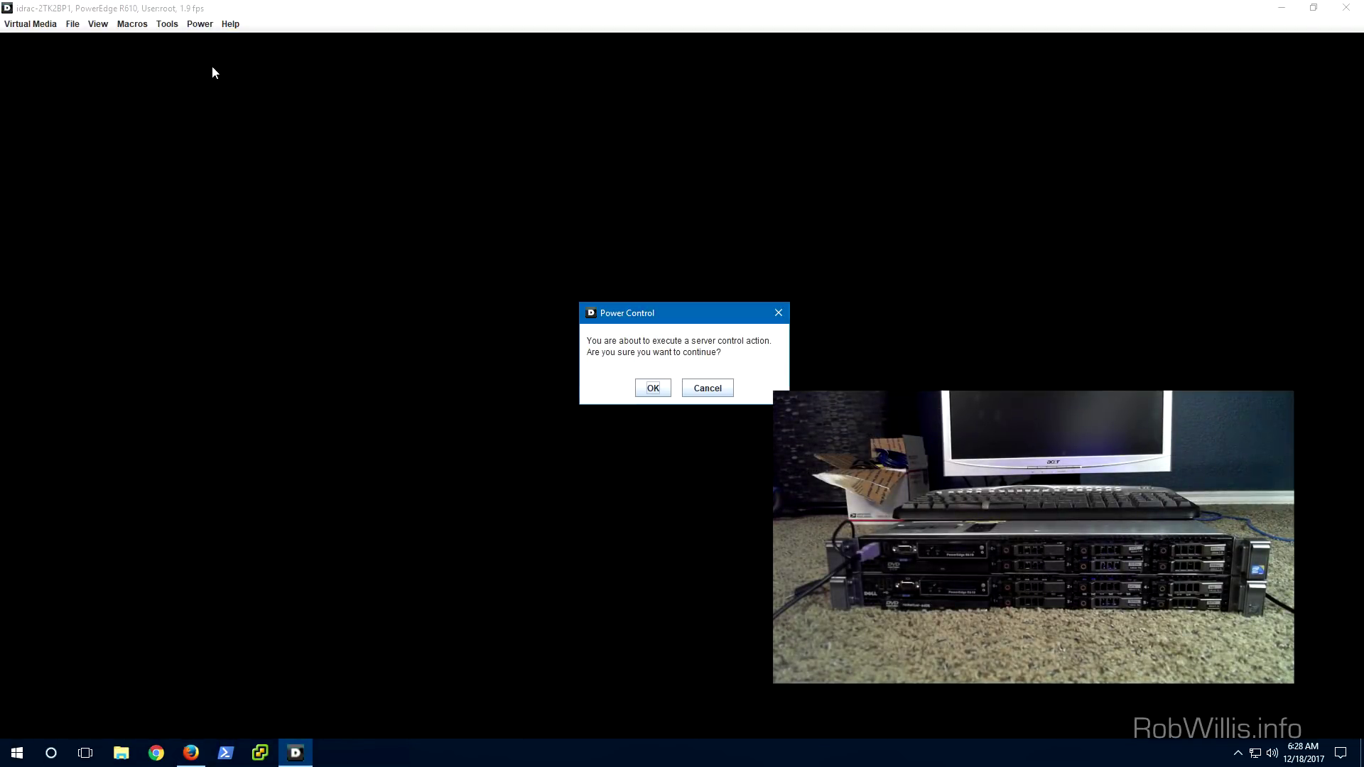
left_click(660, 388)
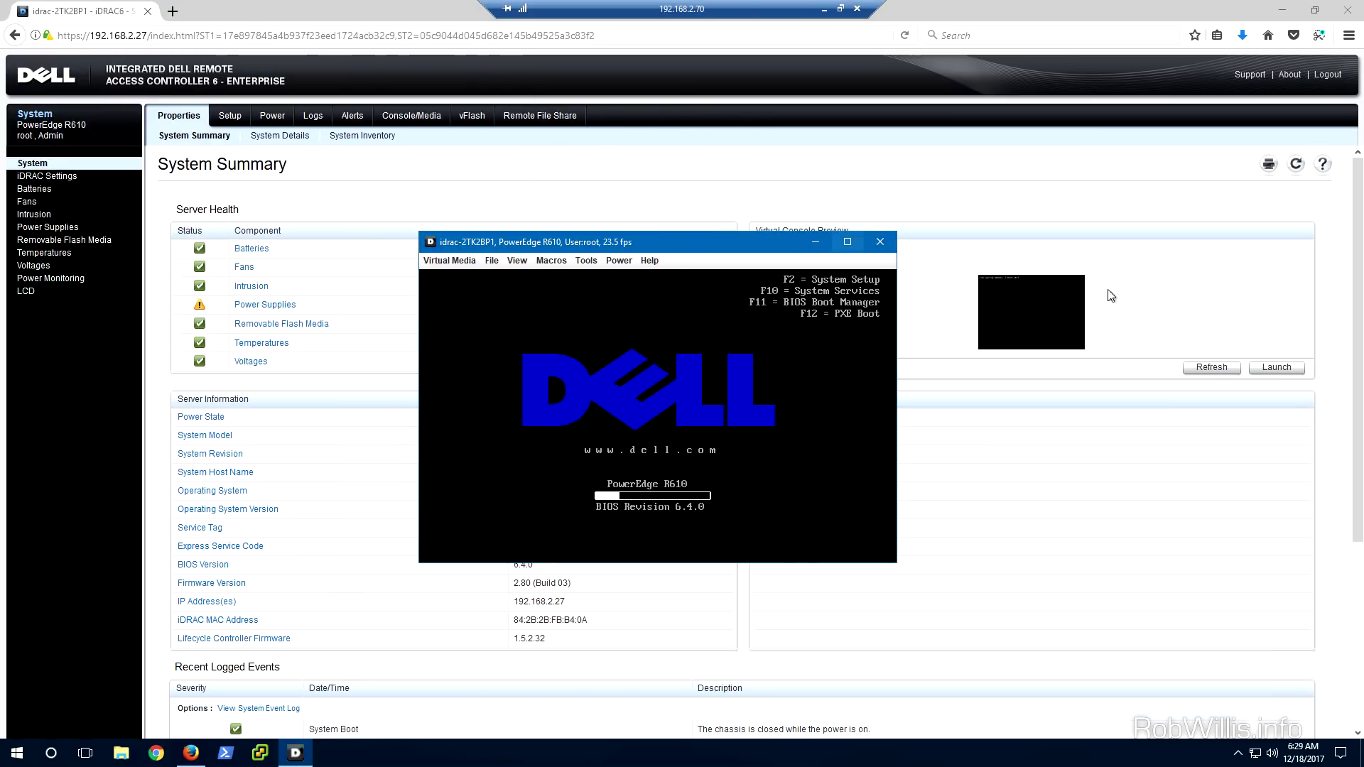
left_click(1283, 18)
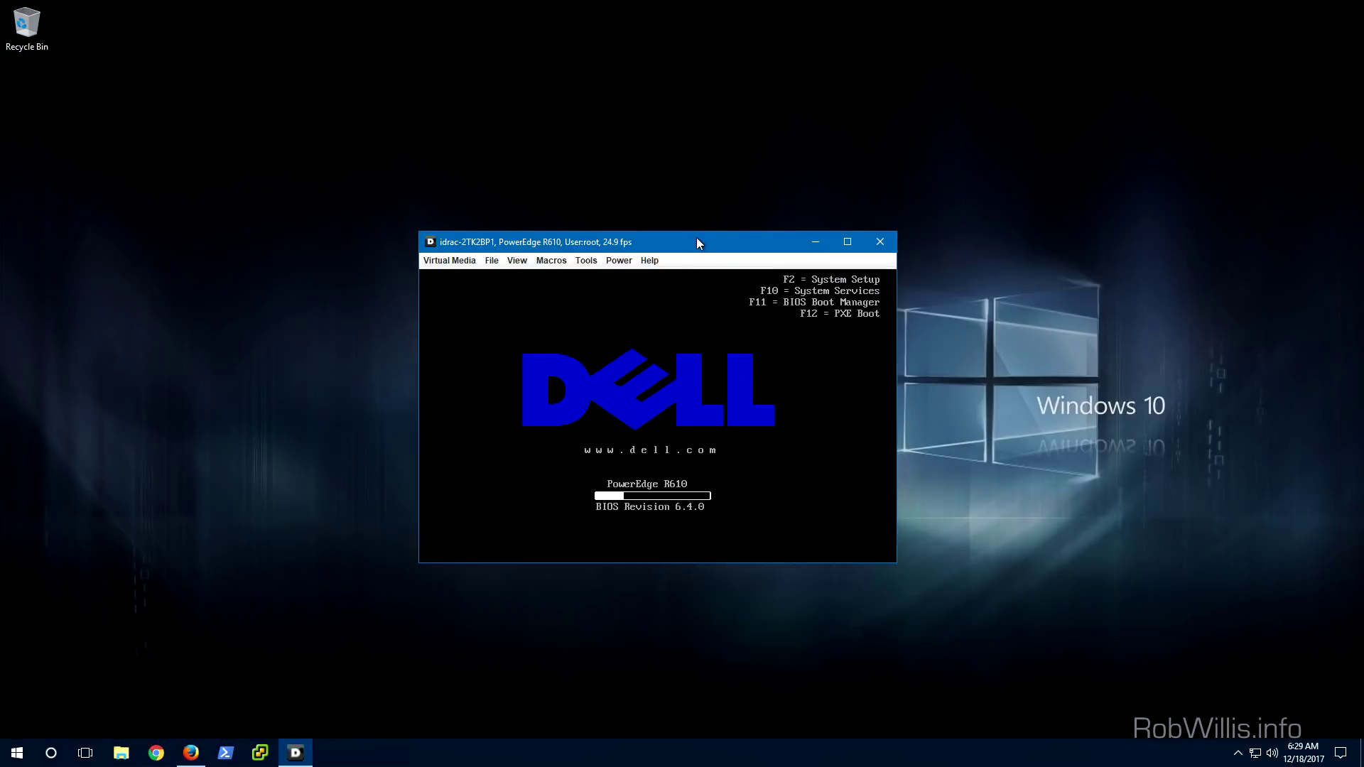
Move the console window into place and enter BIOS System Setup with F2 during POST
left_click_drag(696, 237, 751, 201)
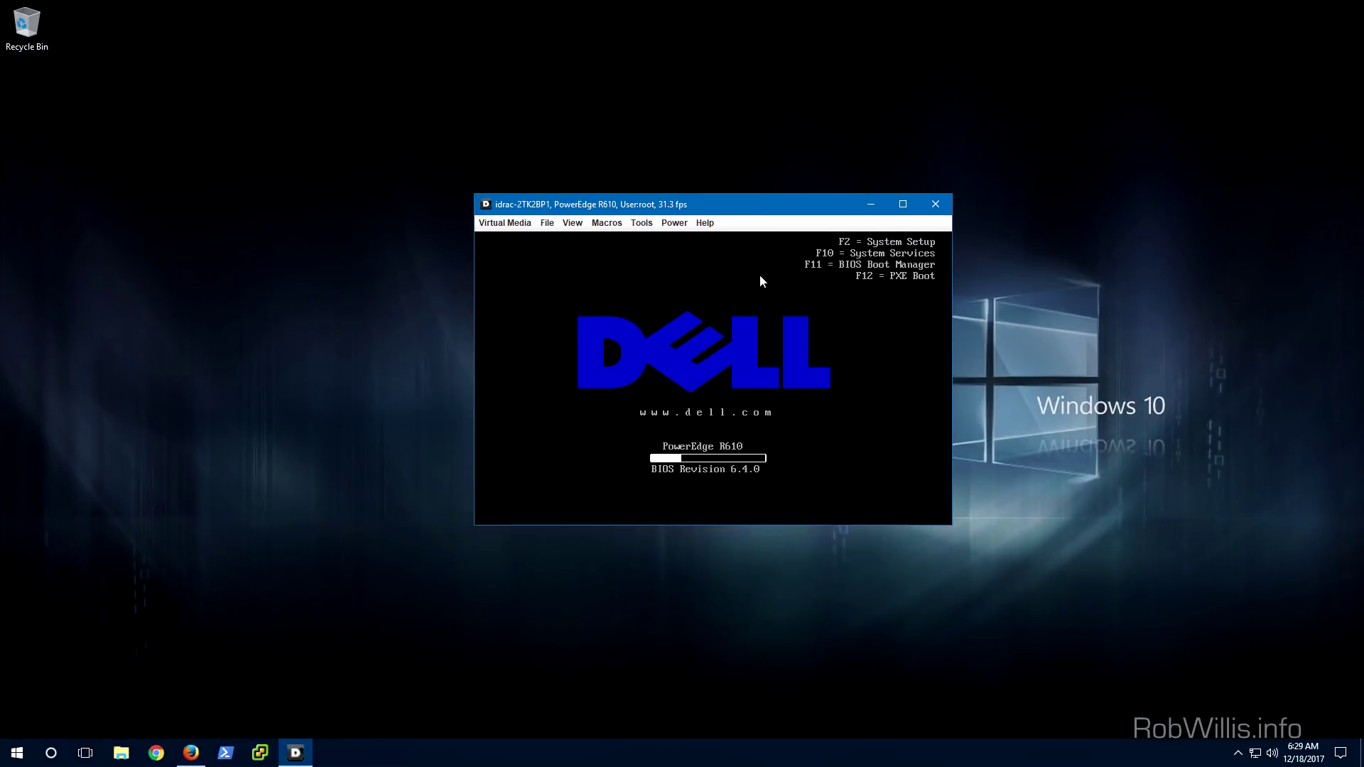
key("F2")
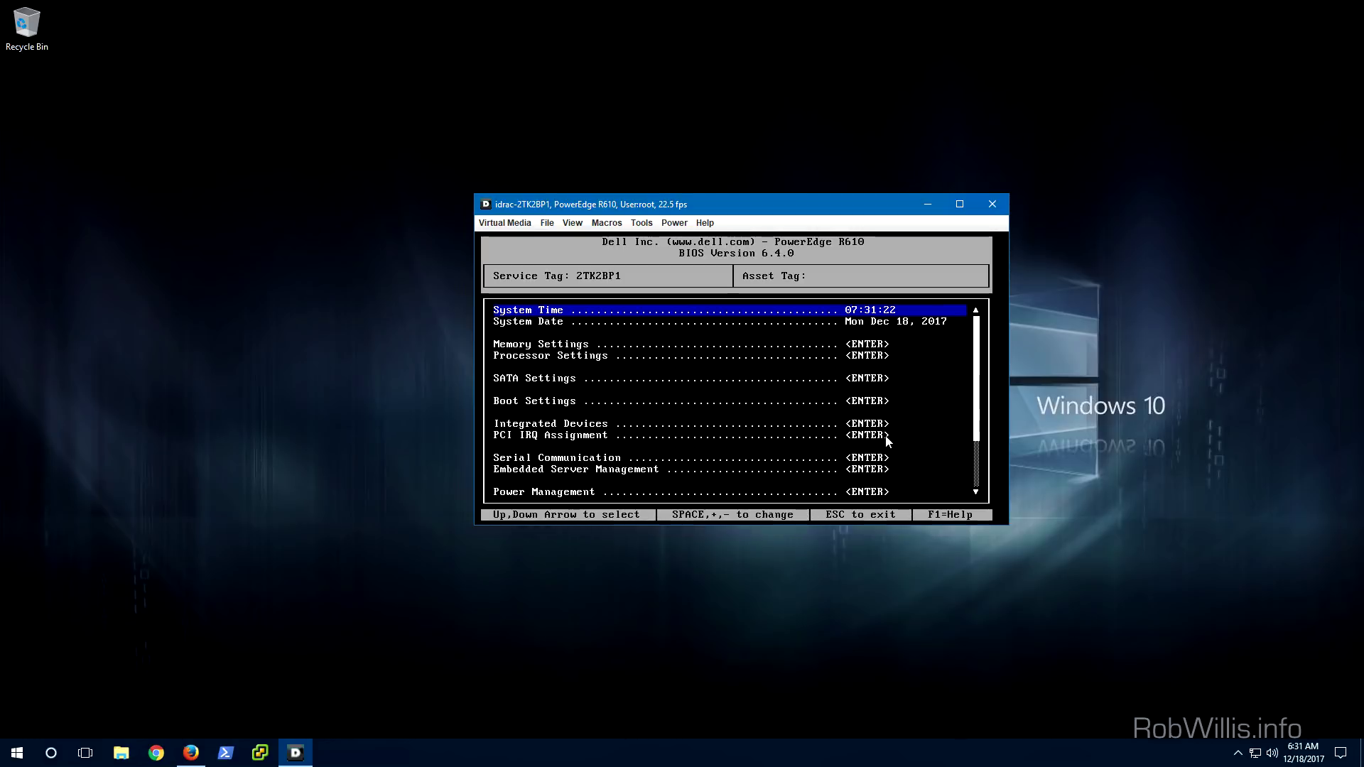
View Memory Settings (48.0 GB ECC DDR3, 1333 MHz), then step down the menu toward Power Management
key("Down")
key("Down")
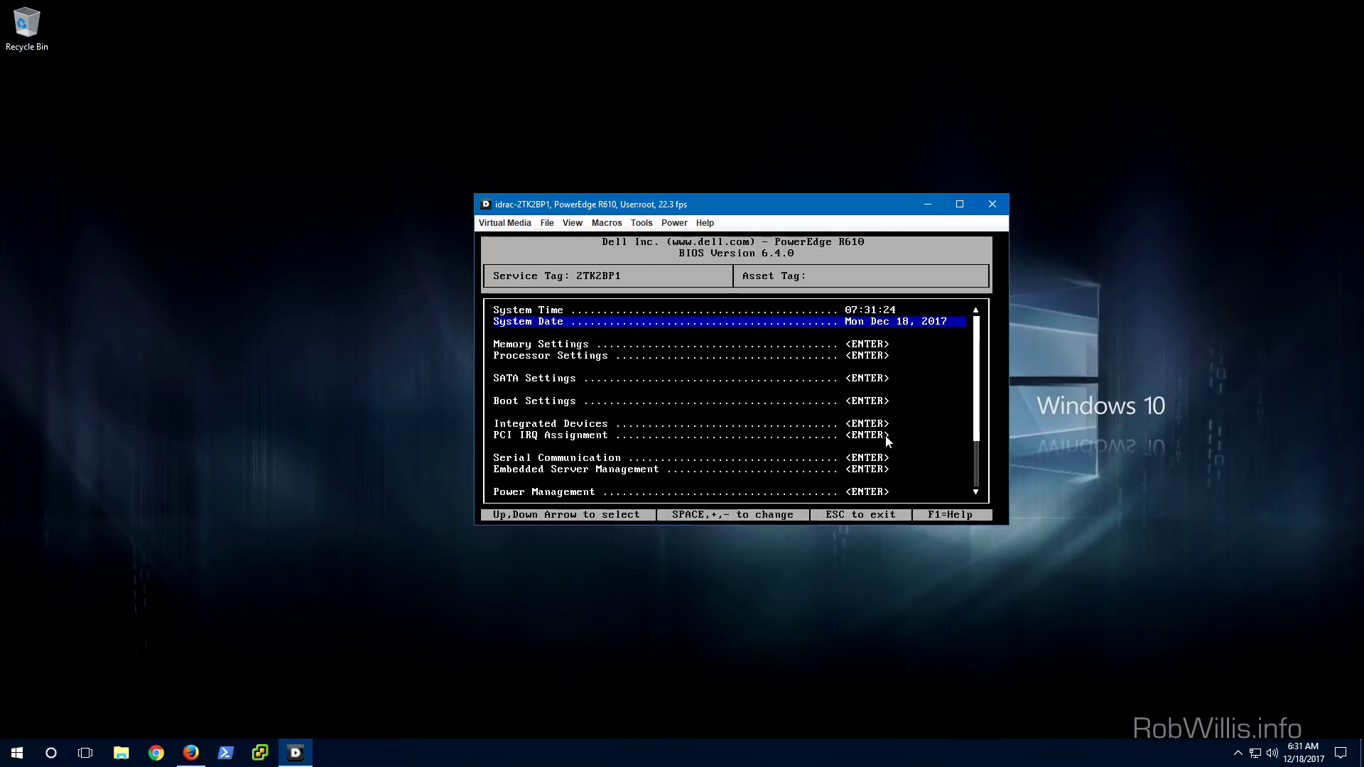
key("Return")
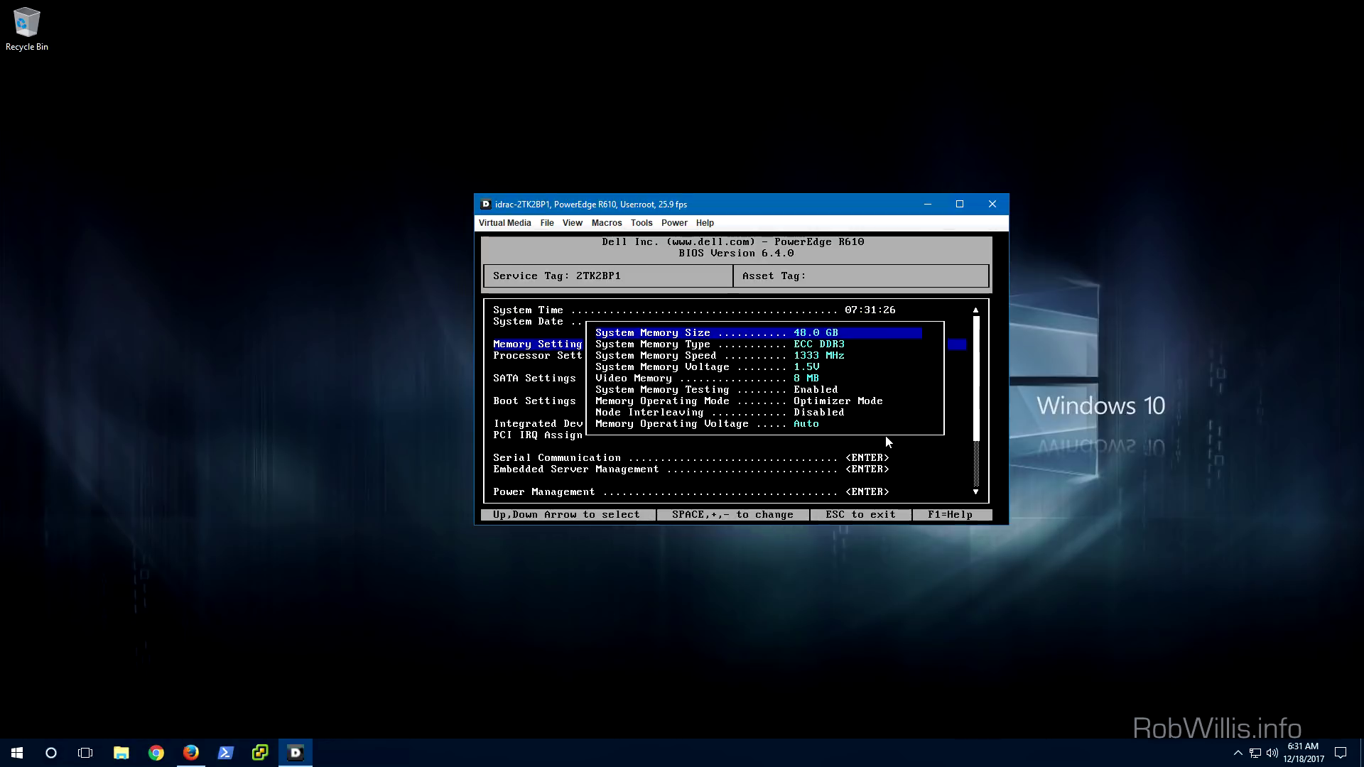
key("Escape")
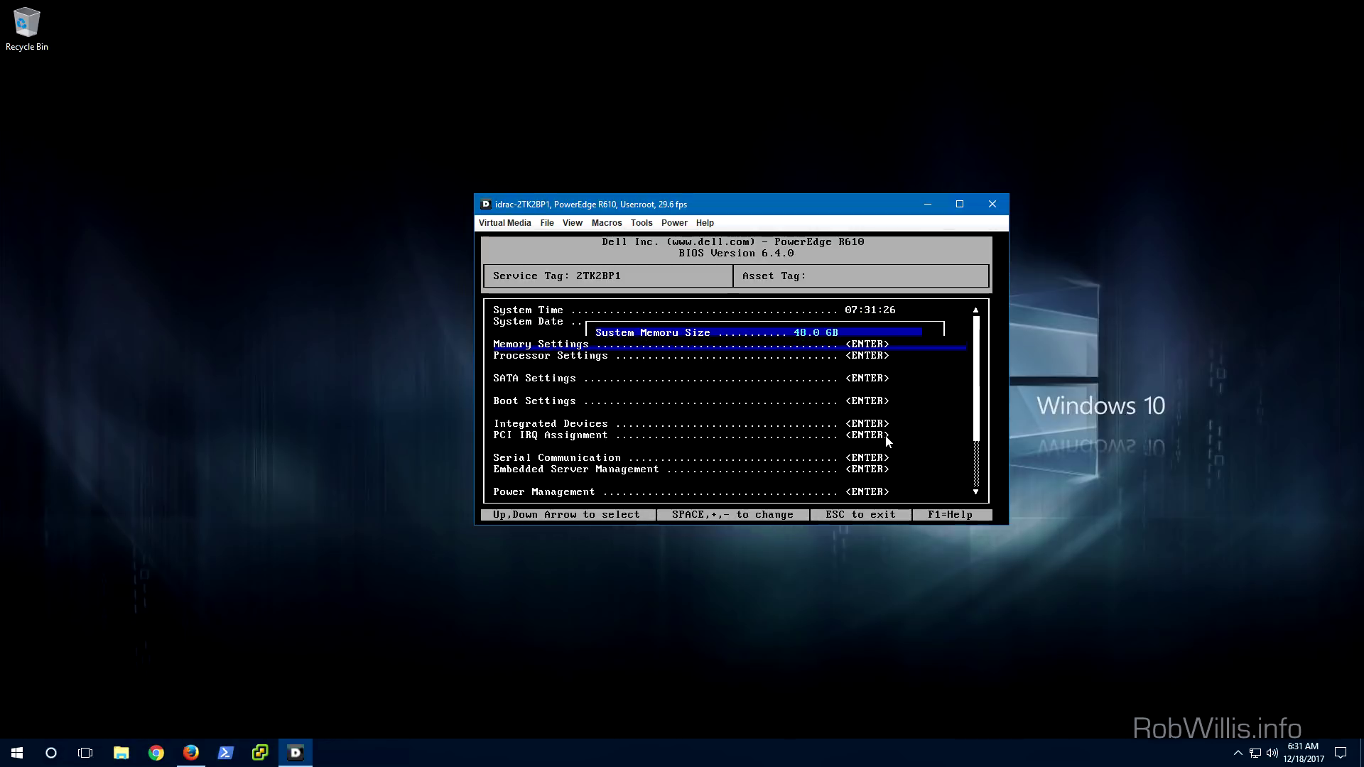
key("Down")
key("Down")
key("Down")
key("Down")
key("Down")
key("Down")
key("Down")
key("Down")
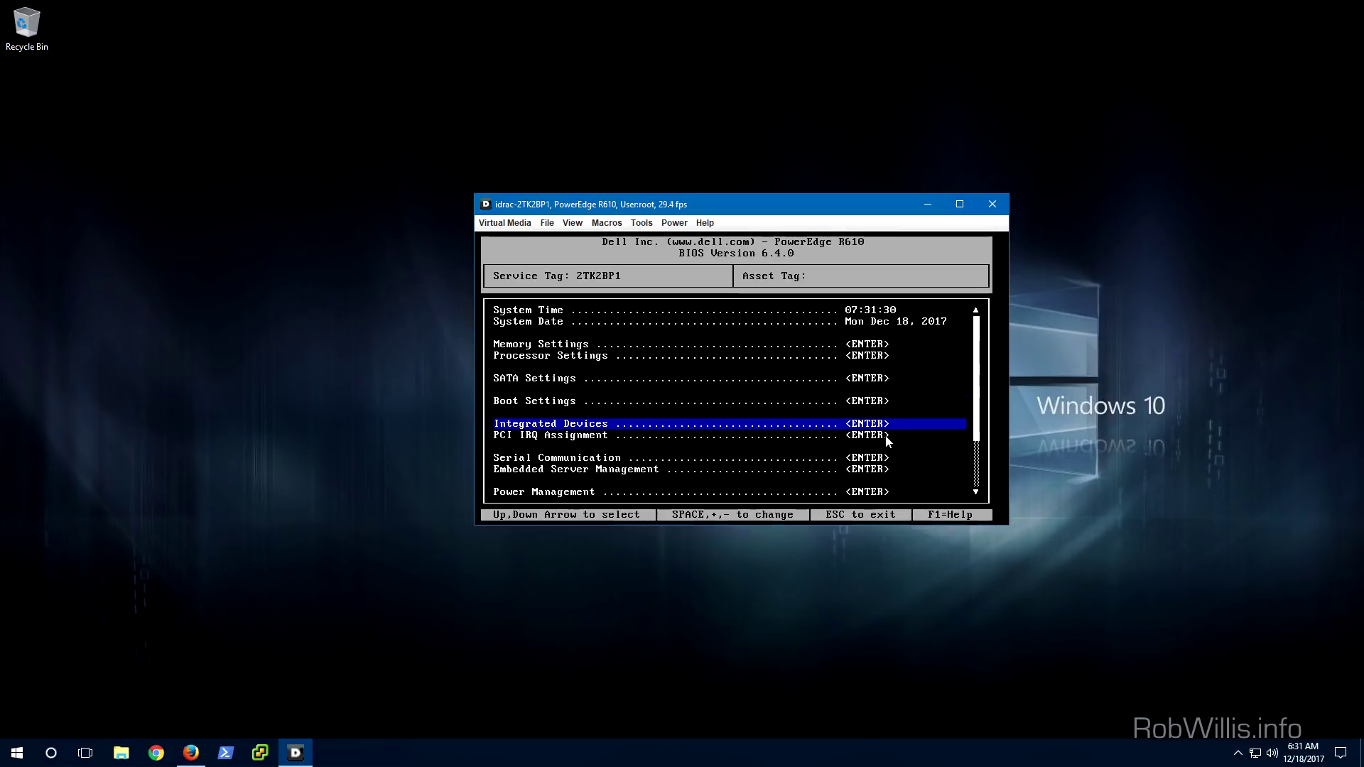
key("Down")
key("Down")
key("Down")
key("Down")
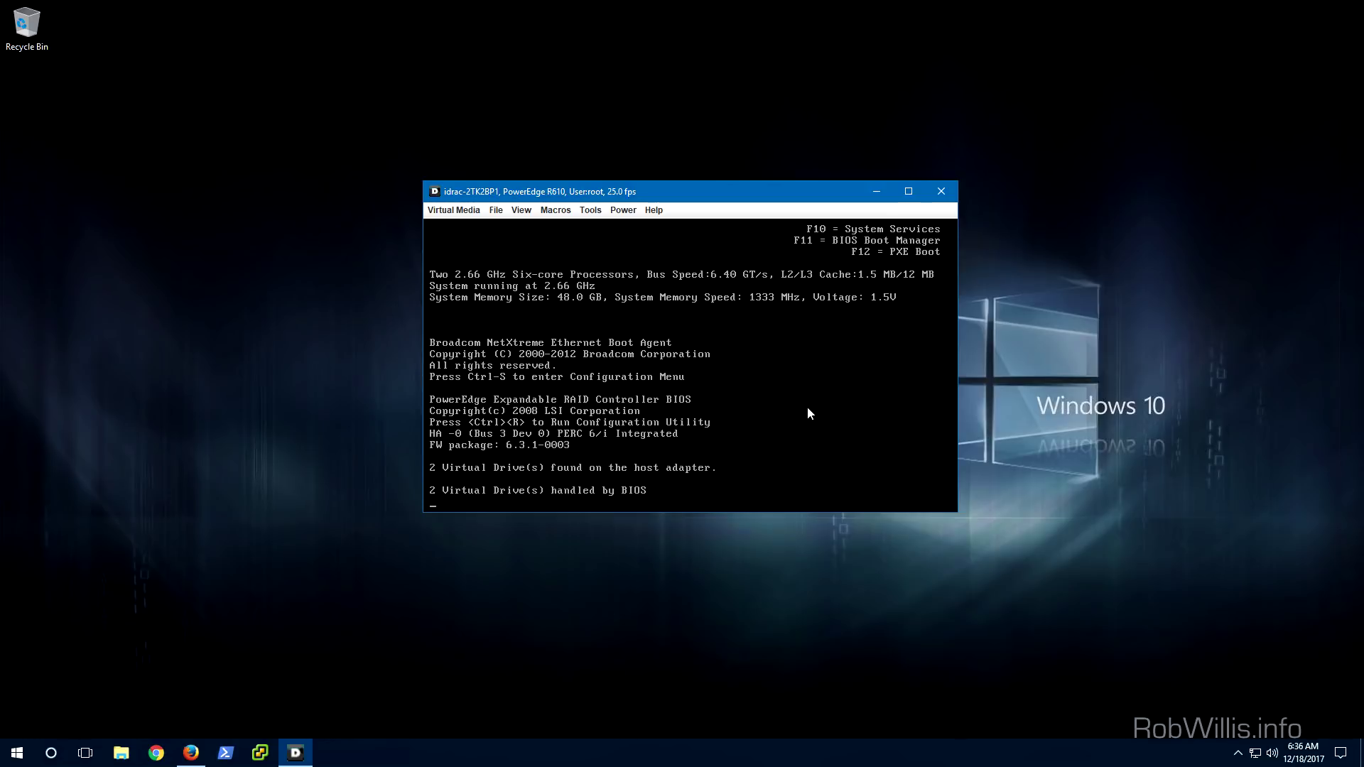
Open the PERC 6/i utility with Ctrl+R and inspect Virtual Disk 0 and its available operations
key("ctrl+r")
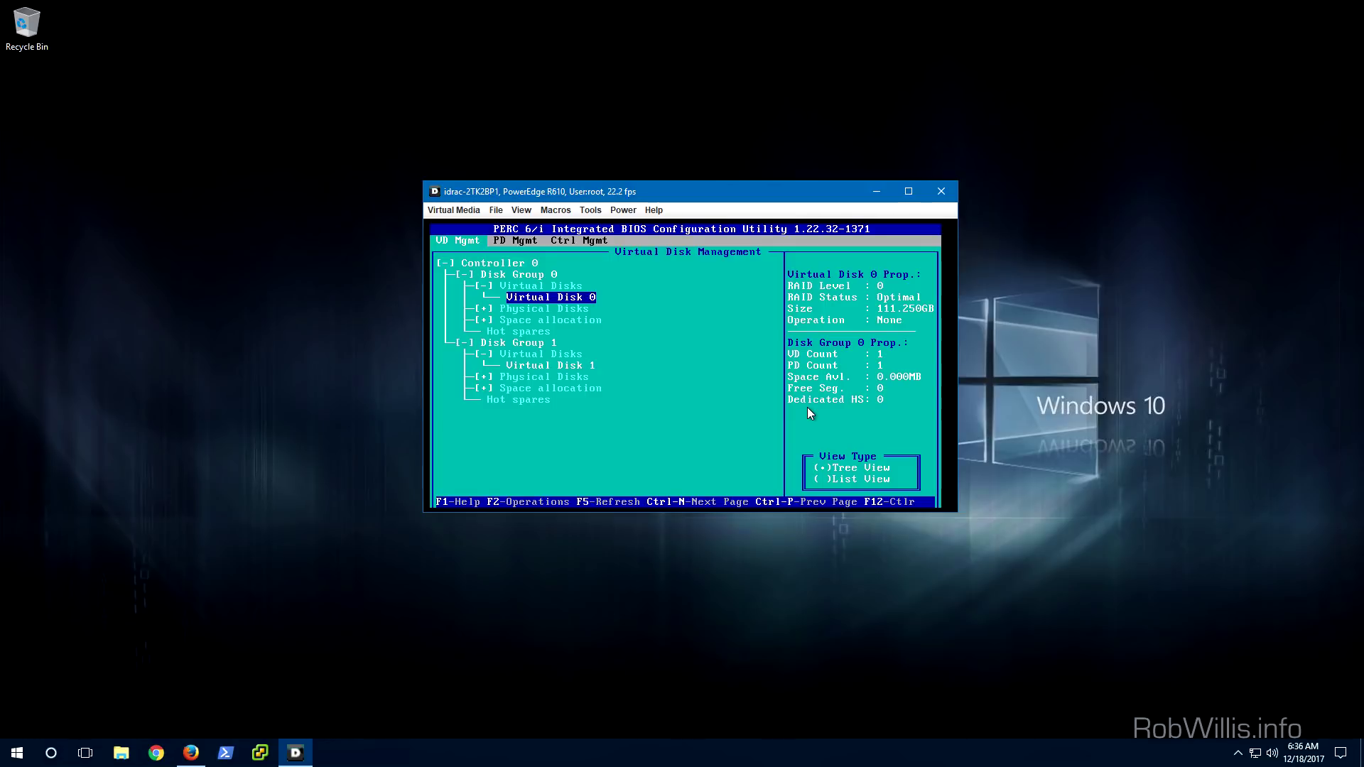
key("Down")
key("Down")
key("Down")
key("Up")
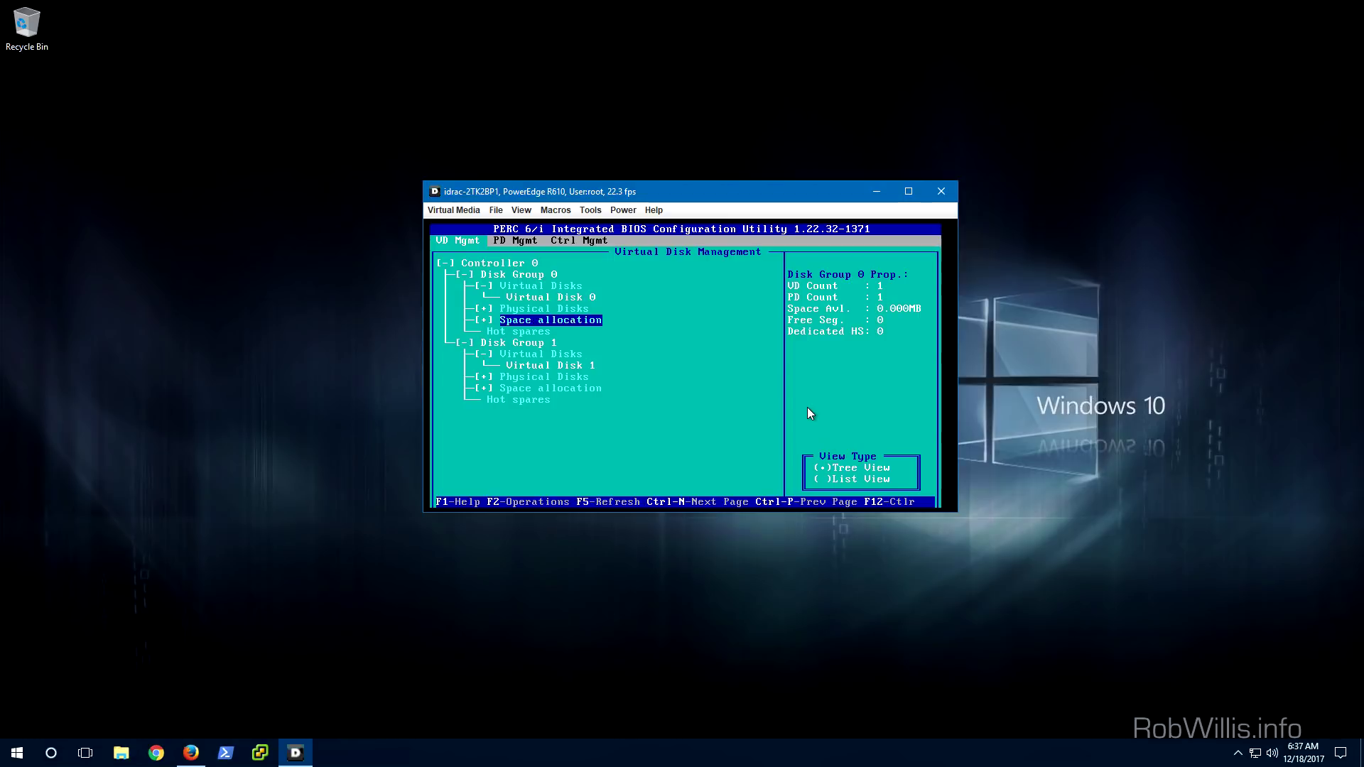
key("Up")
key("Up")
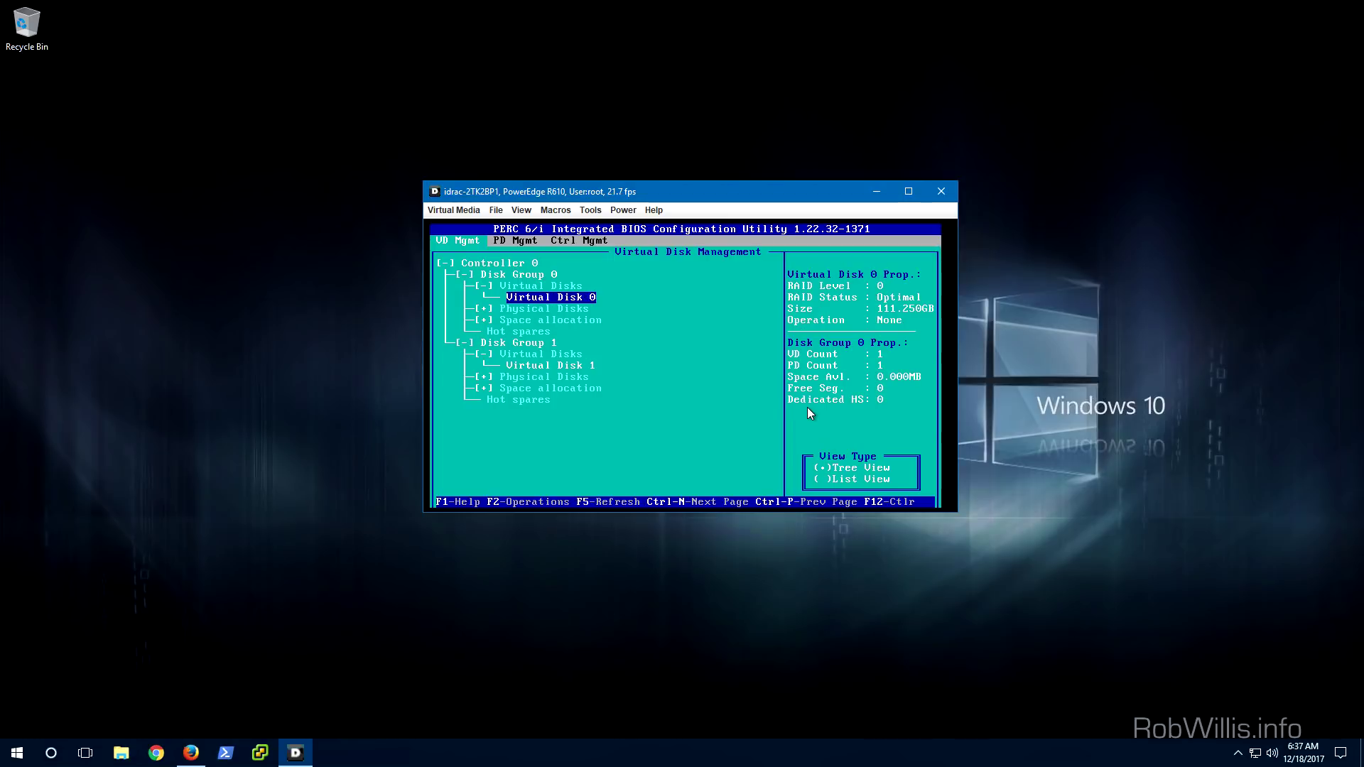
key("F2")
key("Escape")
Browse the physical disk and controller management pages, then exit the RAID utility with OK
key("ctrl+n")
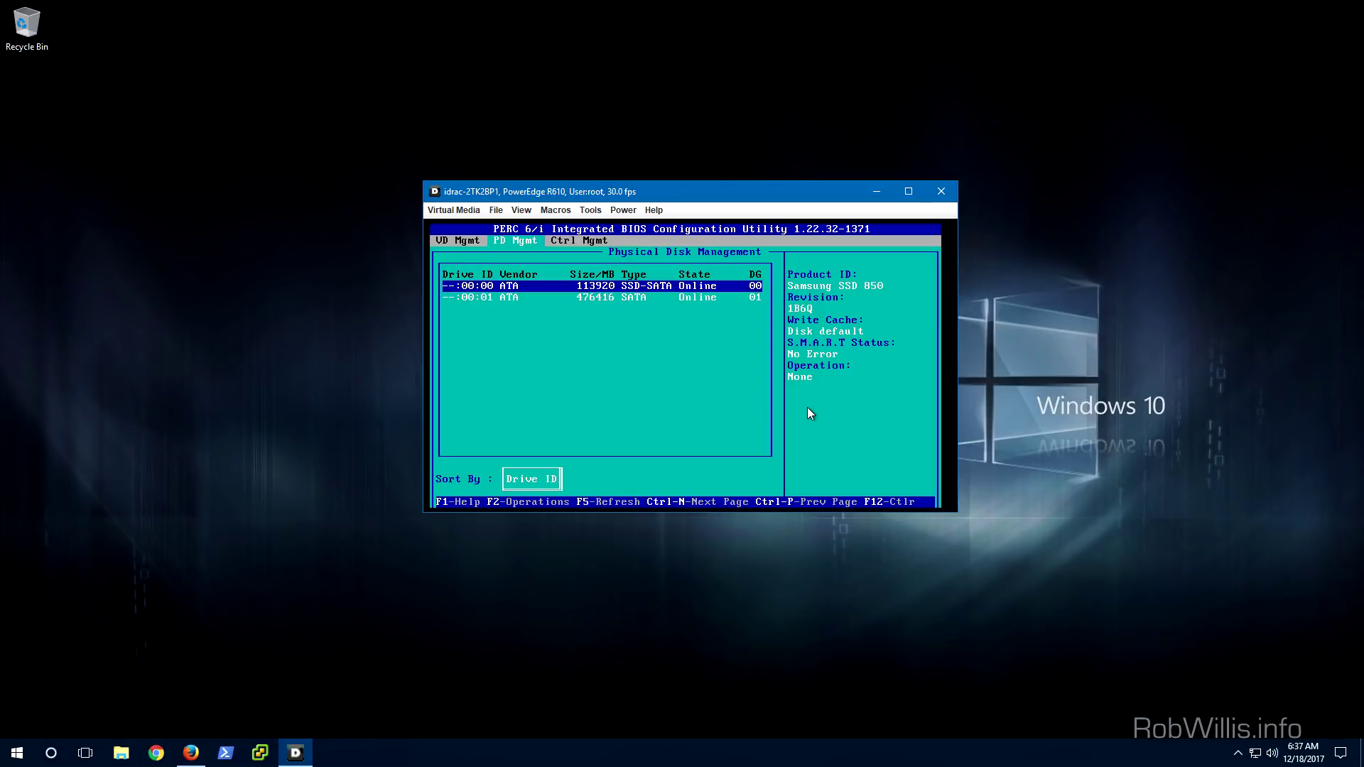
key("ctrl+n")
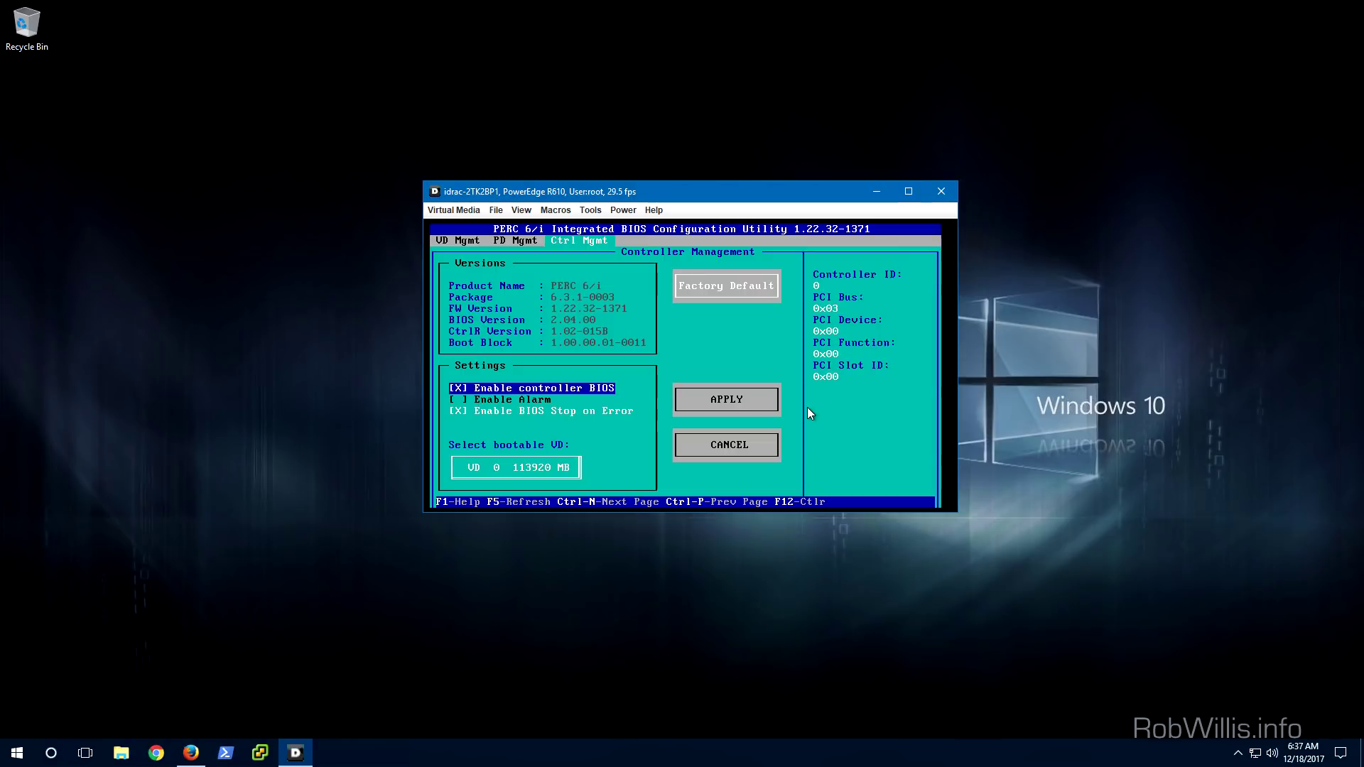
key("ctrl+p")
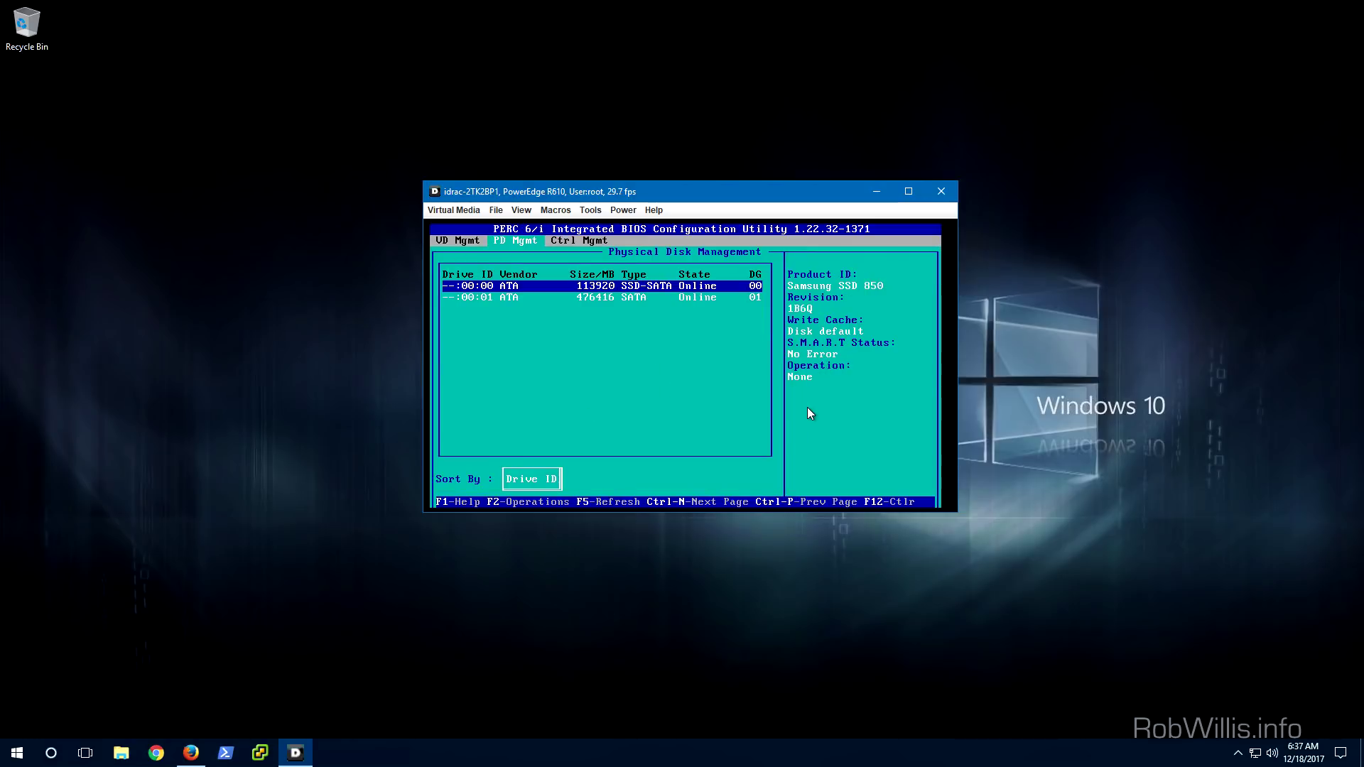
key("ctrl+p")
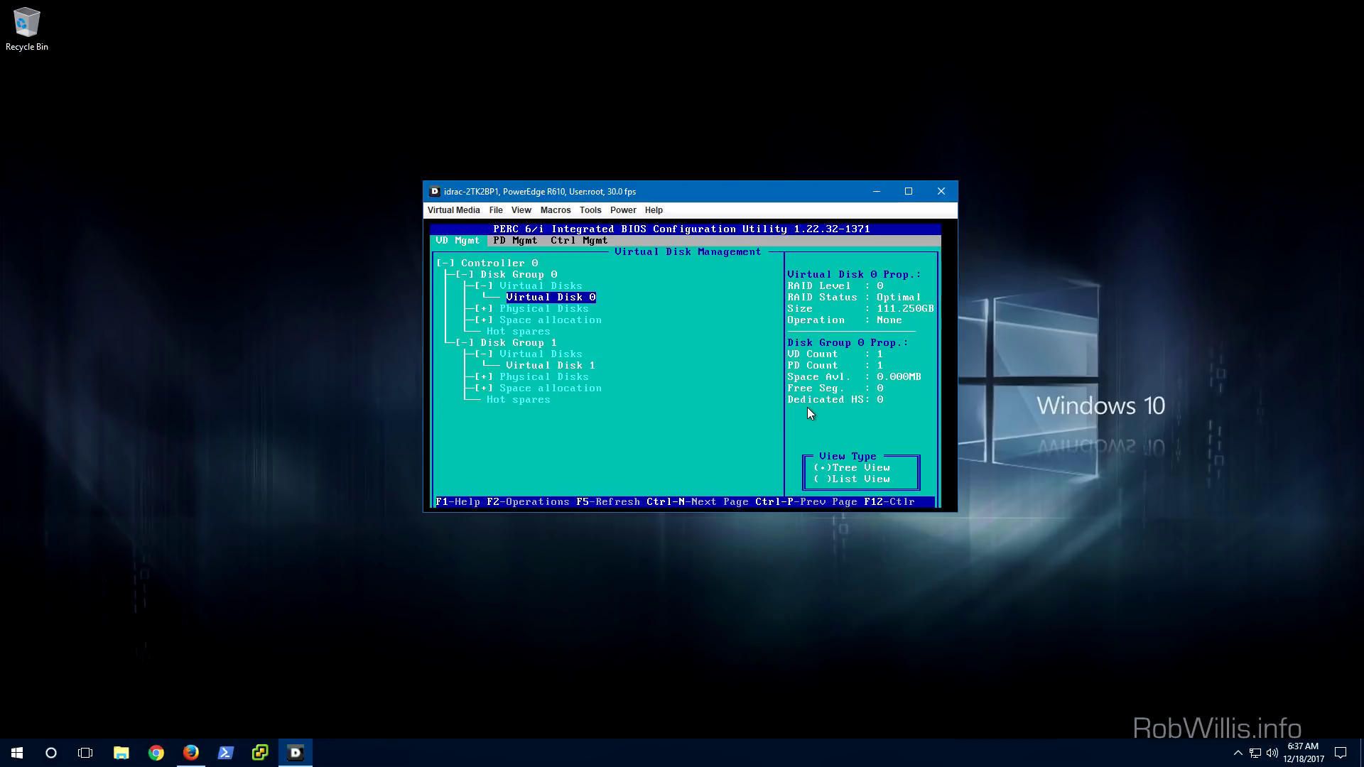
key("Escape")
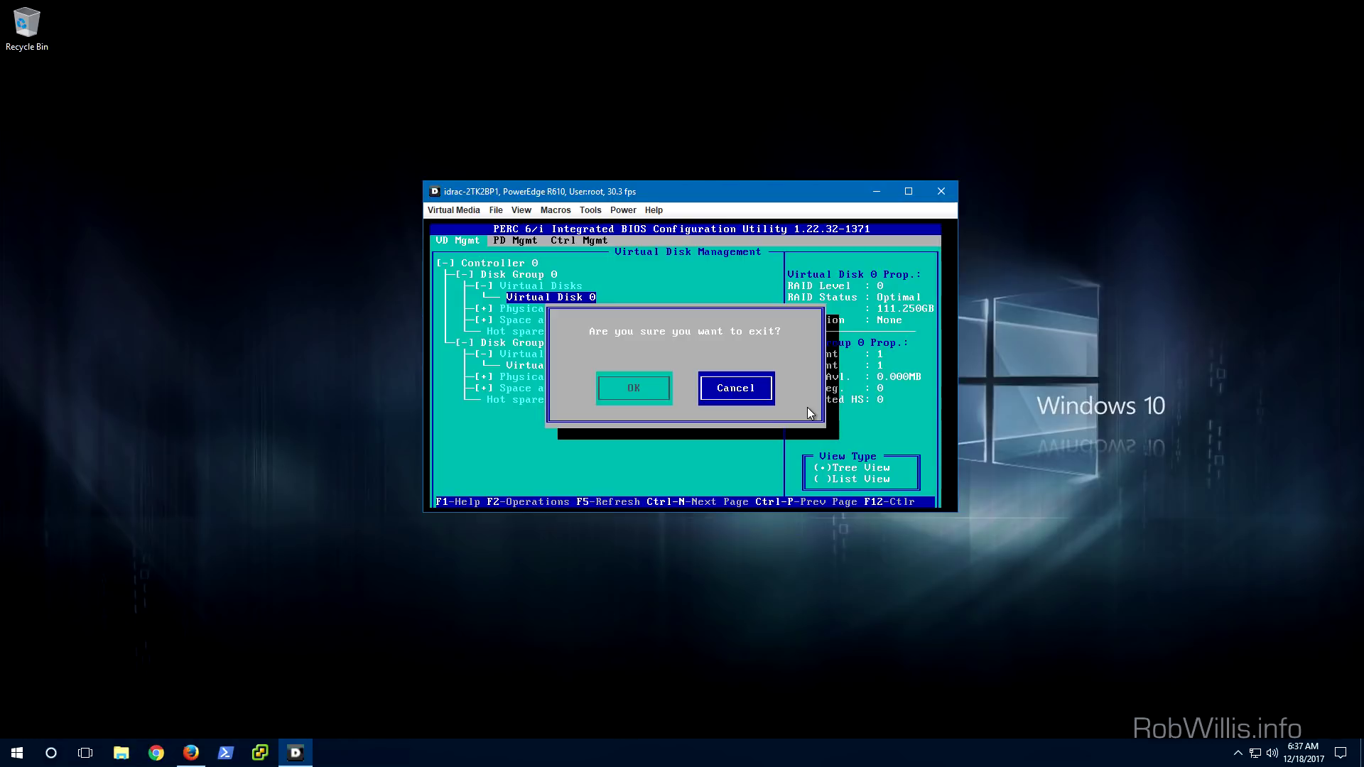
key("Left")
key("Return")
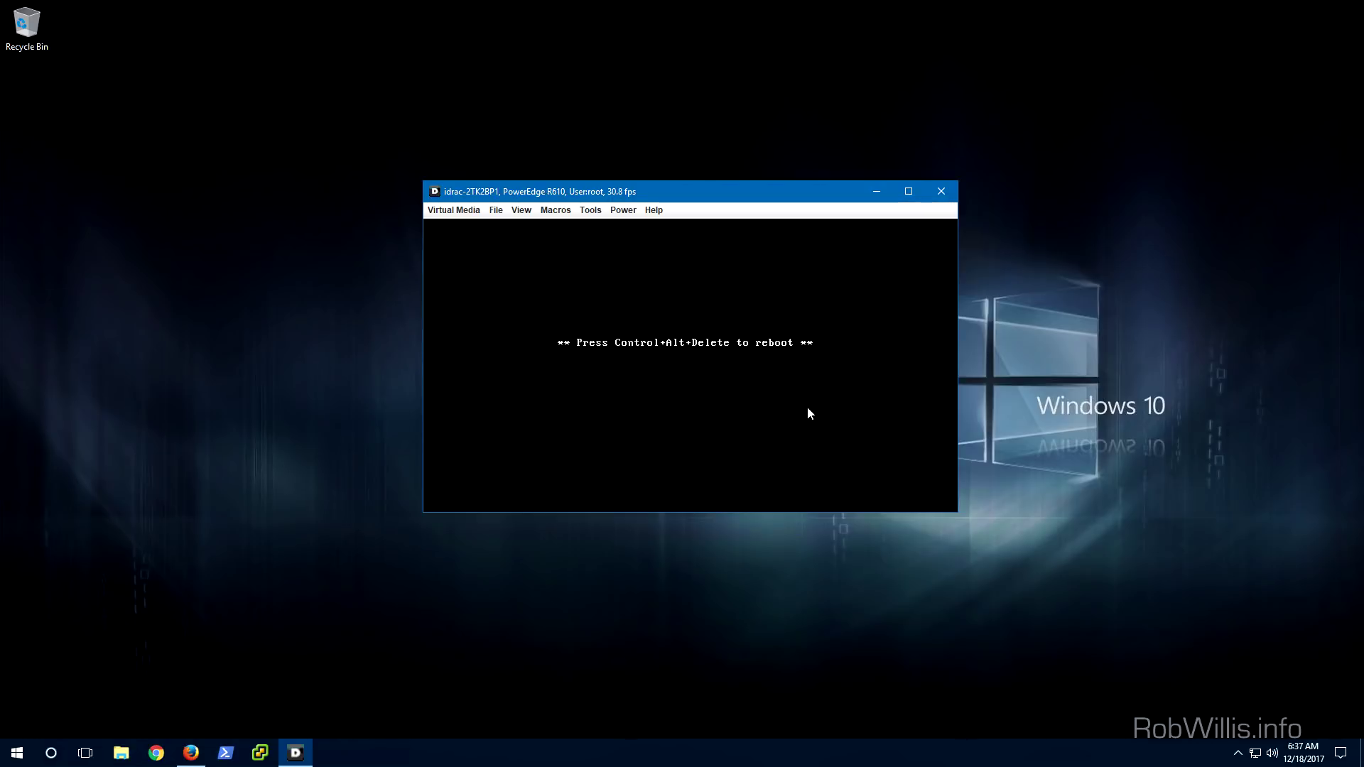
Reboot the server with a console key macro and enter the iDRAC6 Configuration Utility using Ctrl+E
left_click(547, 210)
left_click(550, 227)
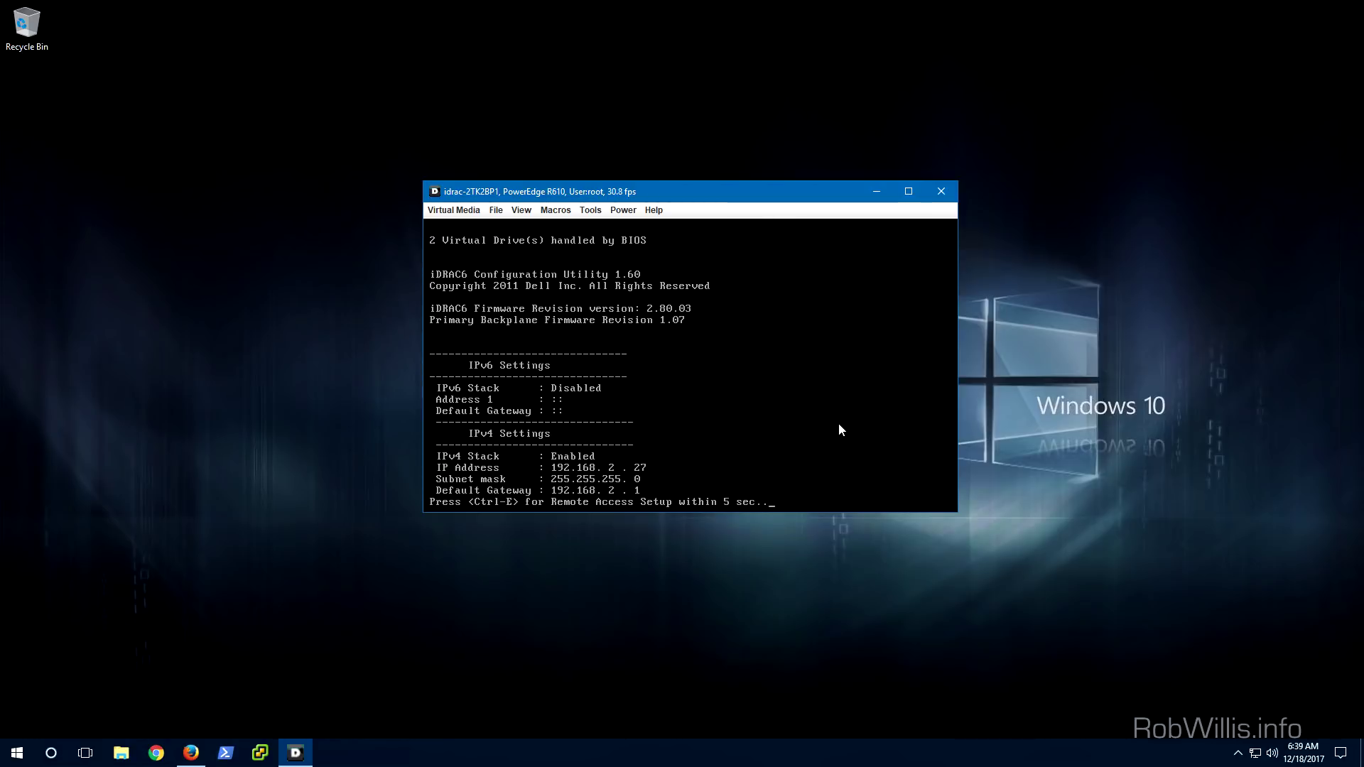
key("ctrl+e")
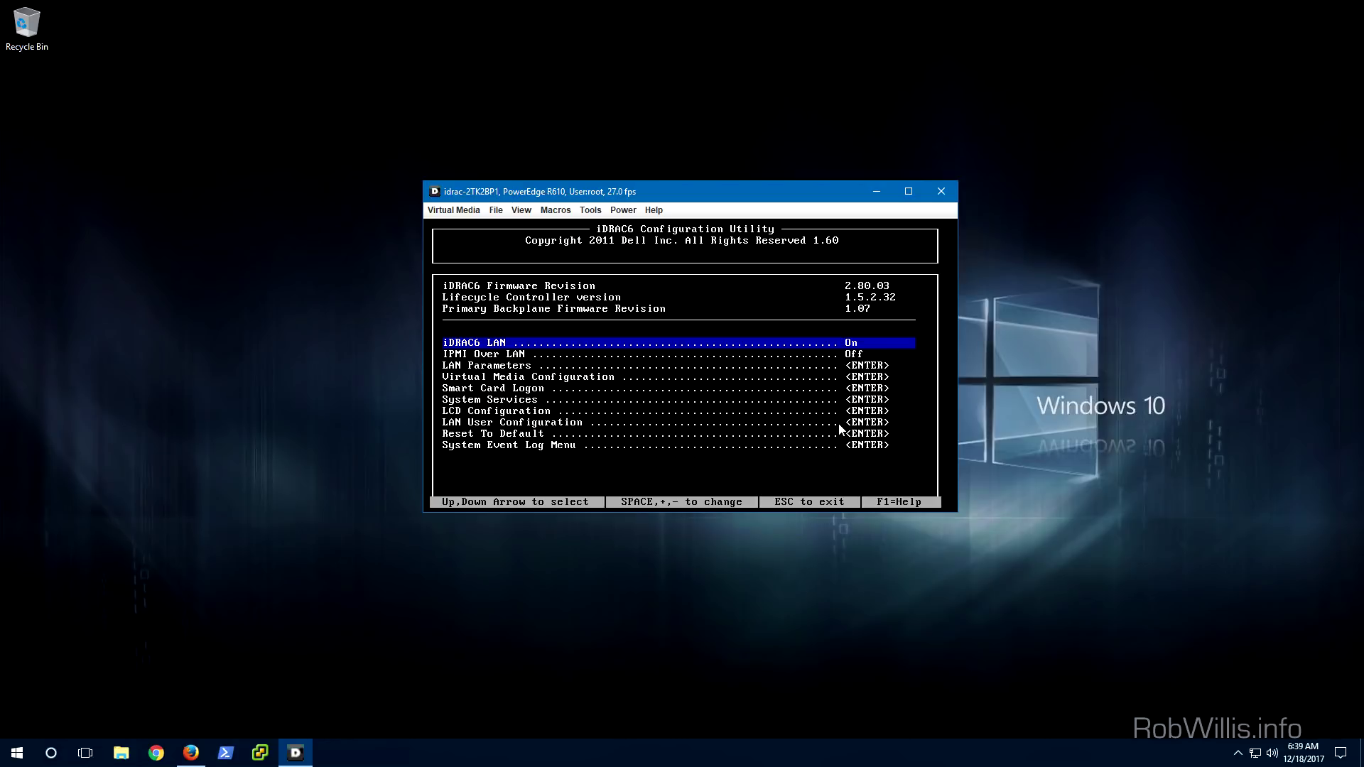
Open LAN Parameters and review the common settings down to LAN Alert Enabled and IPv4
key("Down")
key("Down")
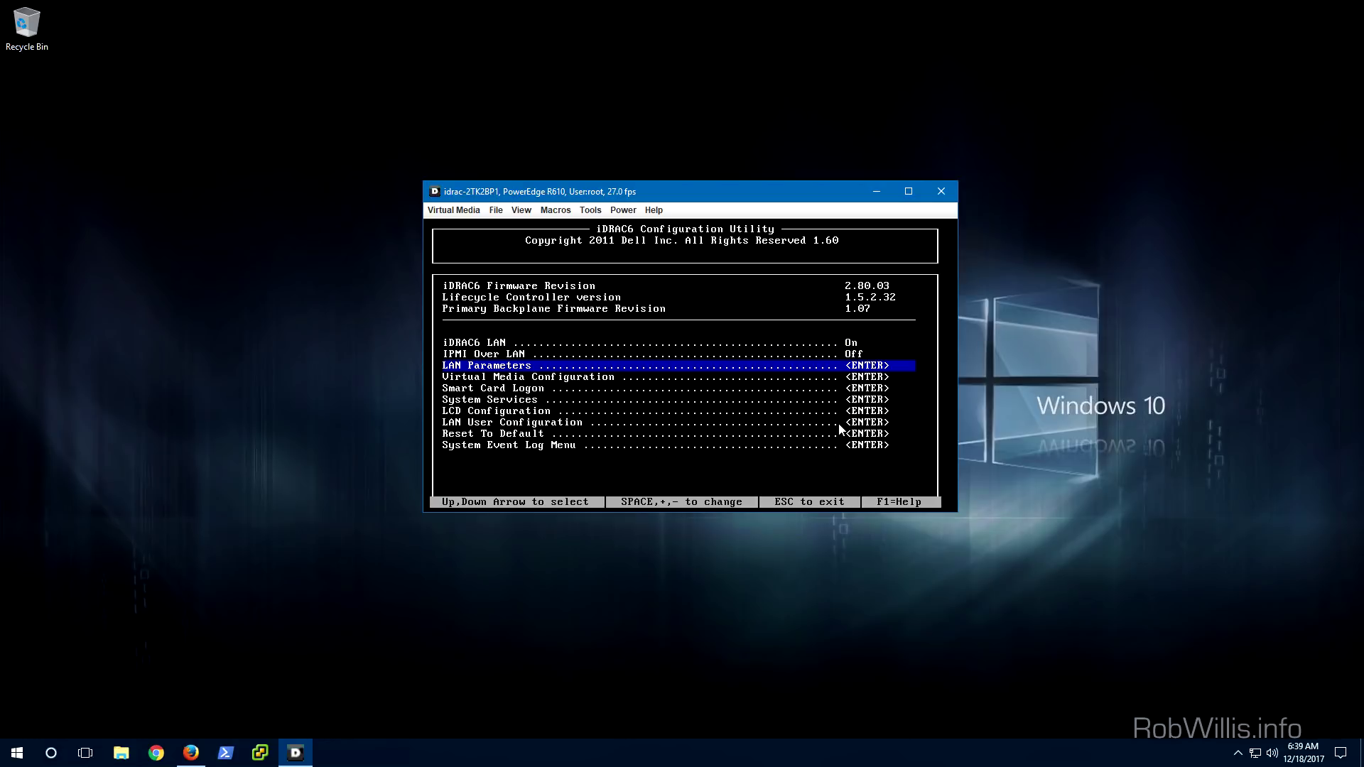
key("Return")
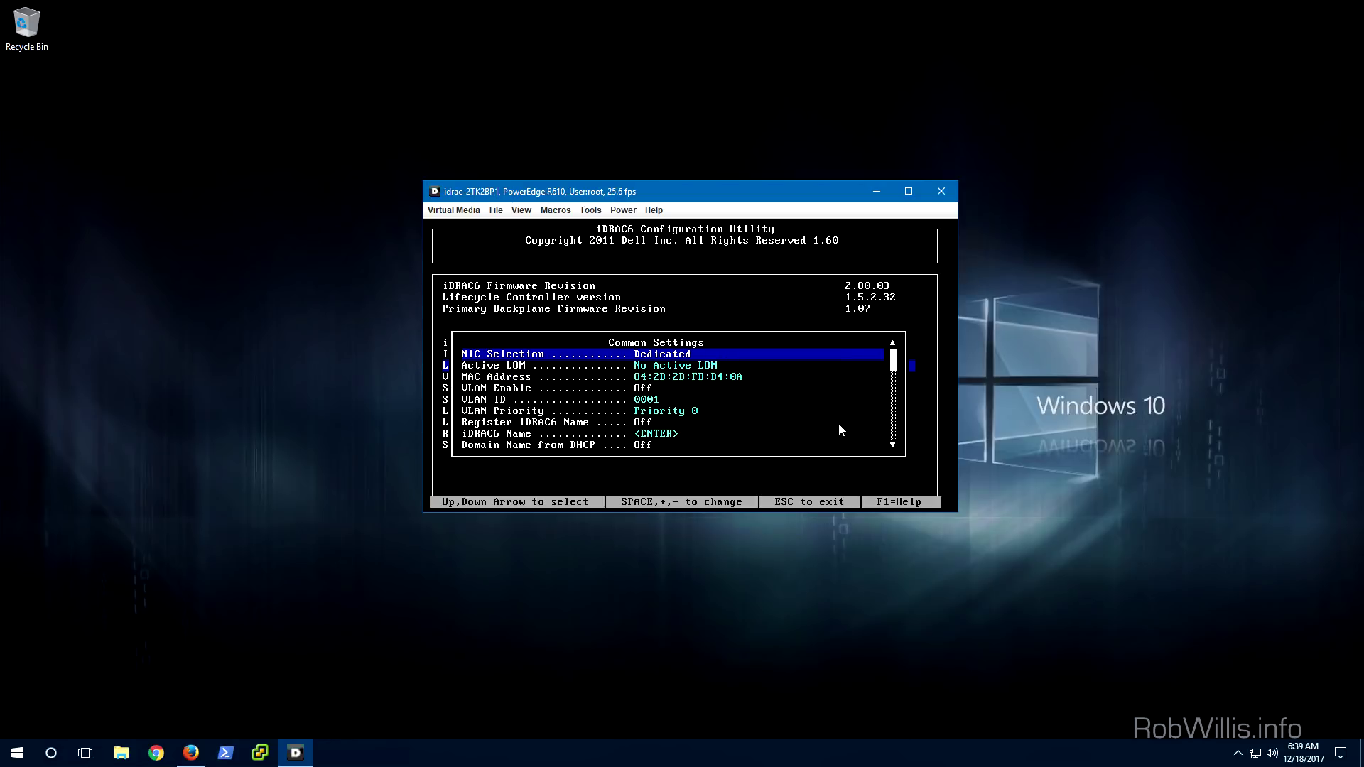
key("Down")
key("Down")
key("Down")
key("Down")
key("Down")
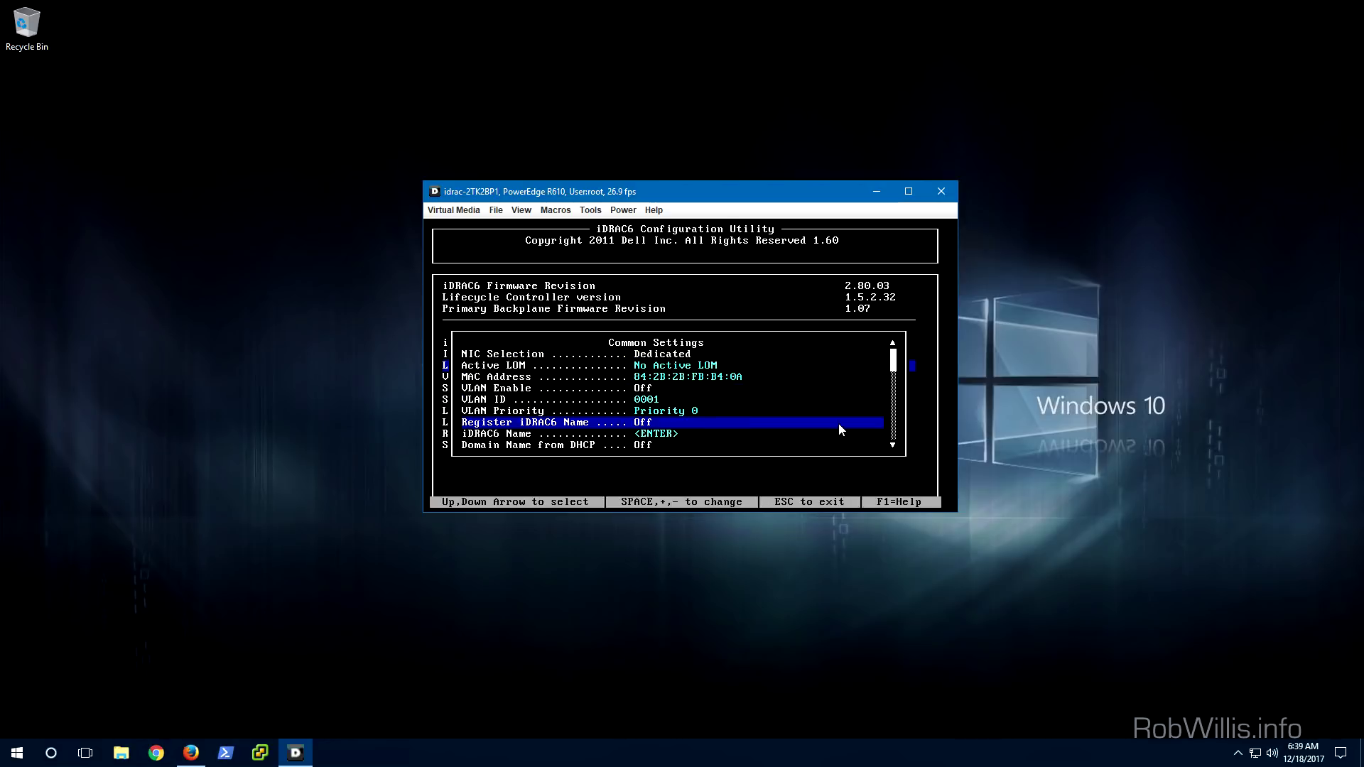
key("Down")
key("Down")
key("Down")
key("Down")
key("Down")
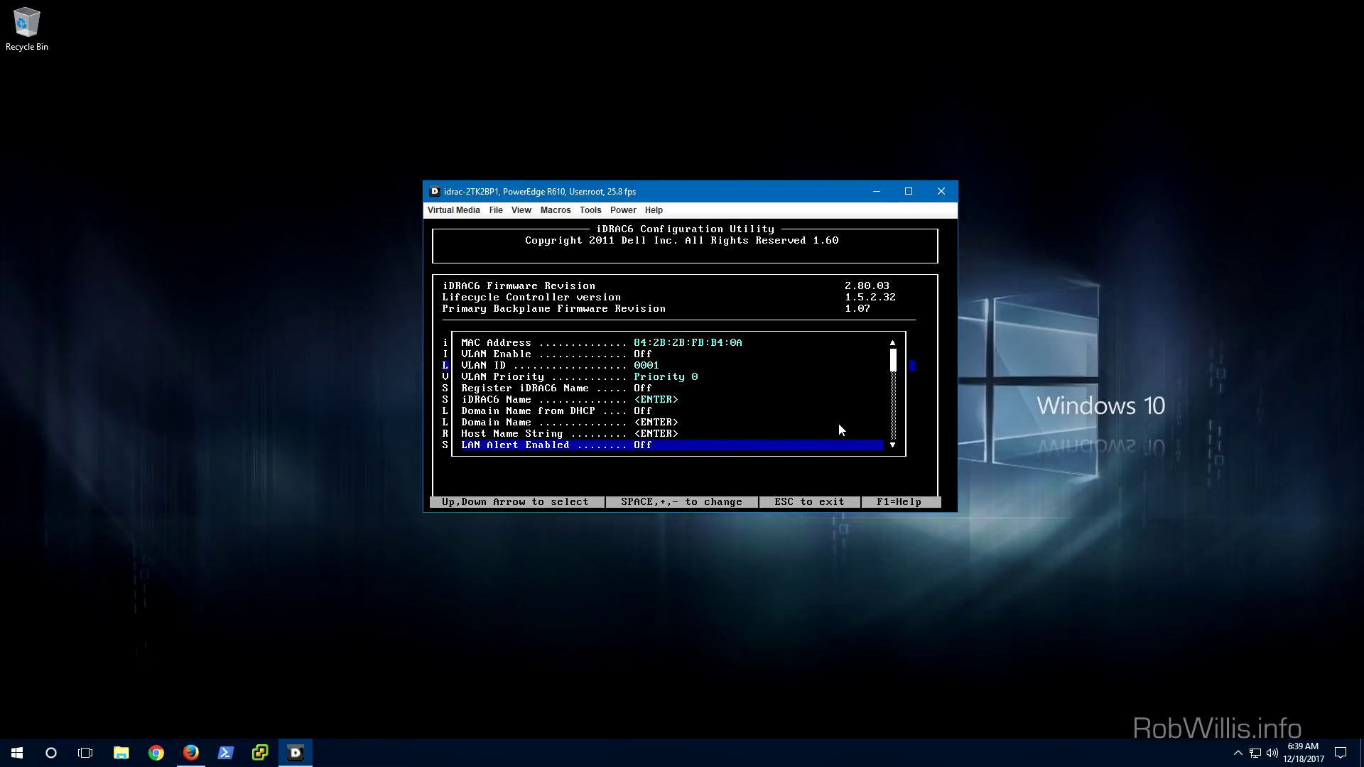
key("Down")
key("Down")
key("Down")
key("Down")
key("Down")
key("Escape")
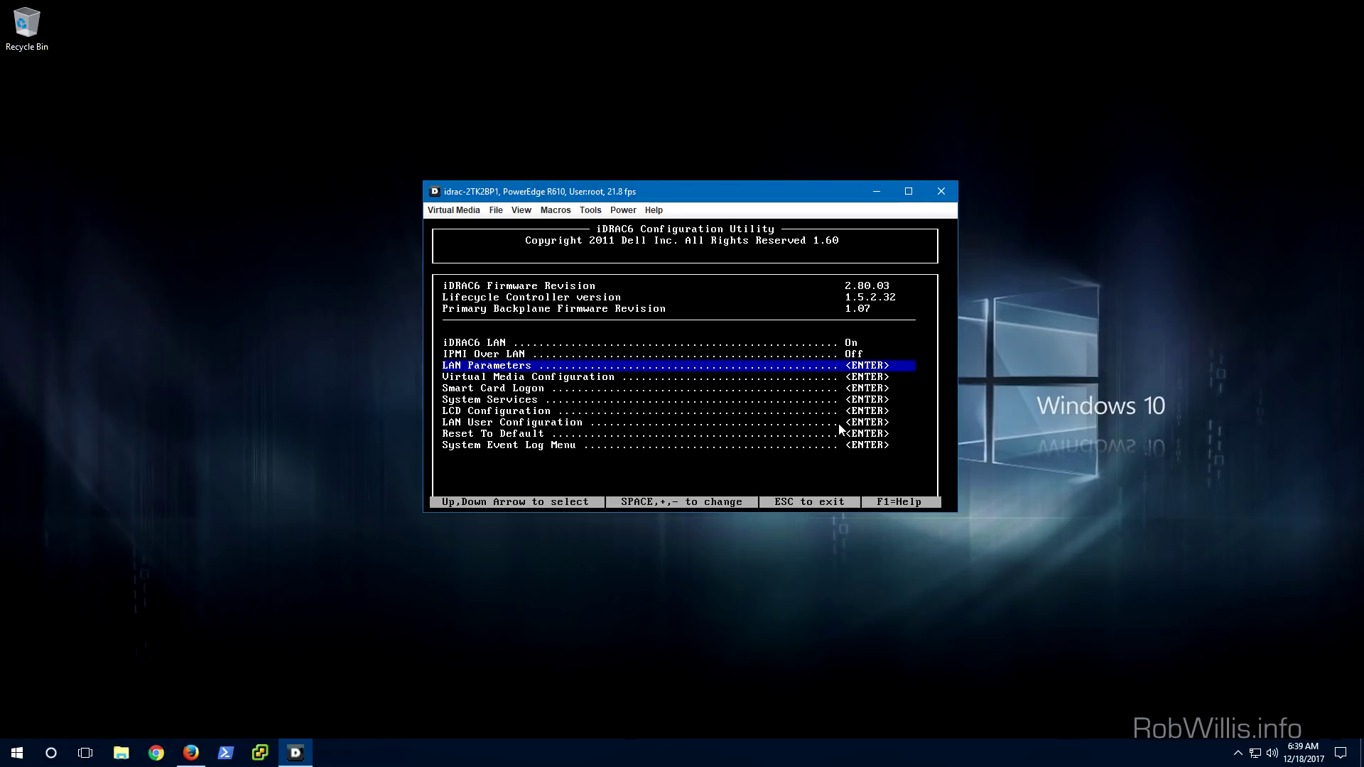
Reopen LAN Parameters and review IPv4 (static 192.168.2.27), IPv6 and LAN speed/duplex settings
key("Return")
key("Down")
key("Down")
key("Down")
key("Down")
key("Down")
key("Down")
key("Down")
key("Down")
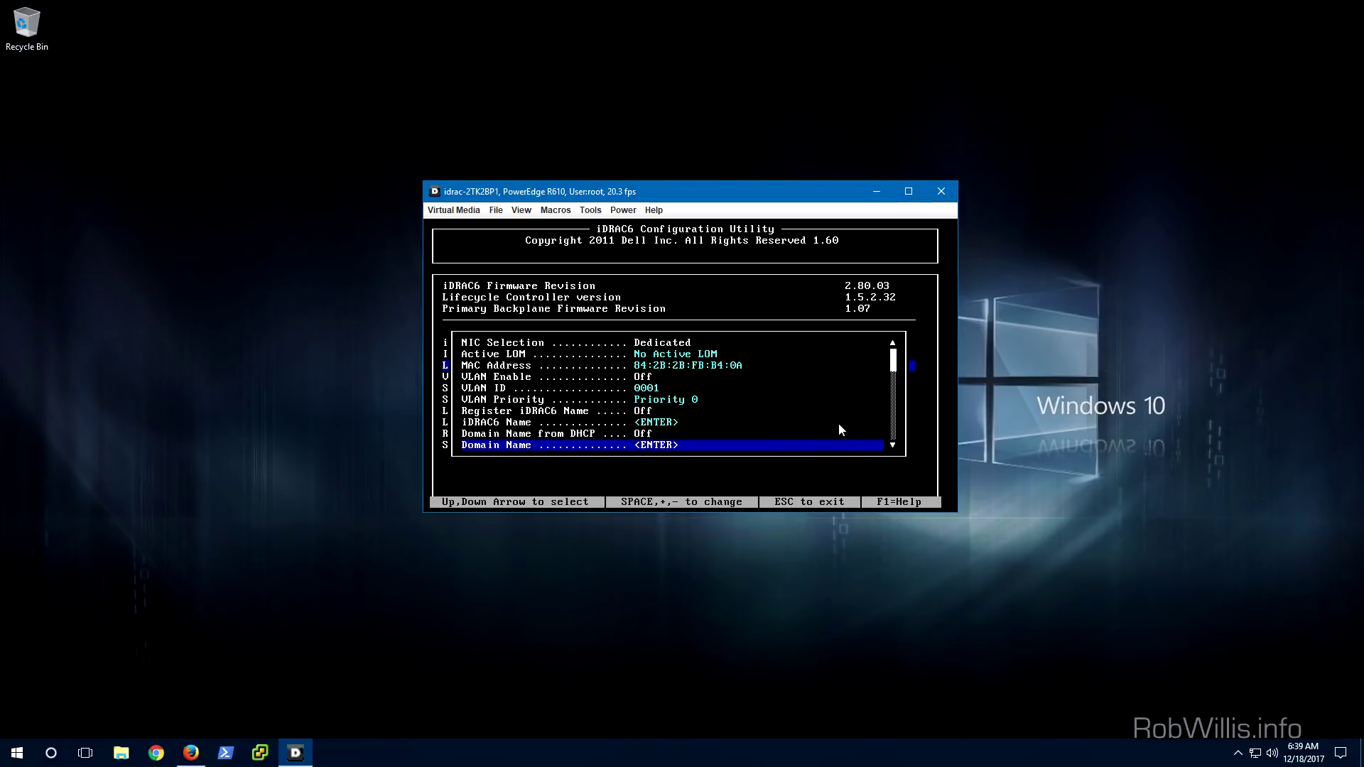
key("Down")
key("Down")
key("Down")
key("Down")
key("Down")
key("Down")
key("Down")
key("Down")
key("Down")
key("Down")
key("Down")
key("Down")
key("Down")
key("Down")
key("Down")
key("Down")
key("Down")
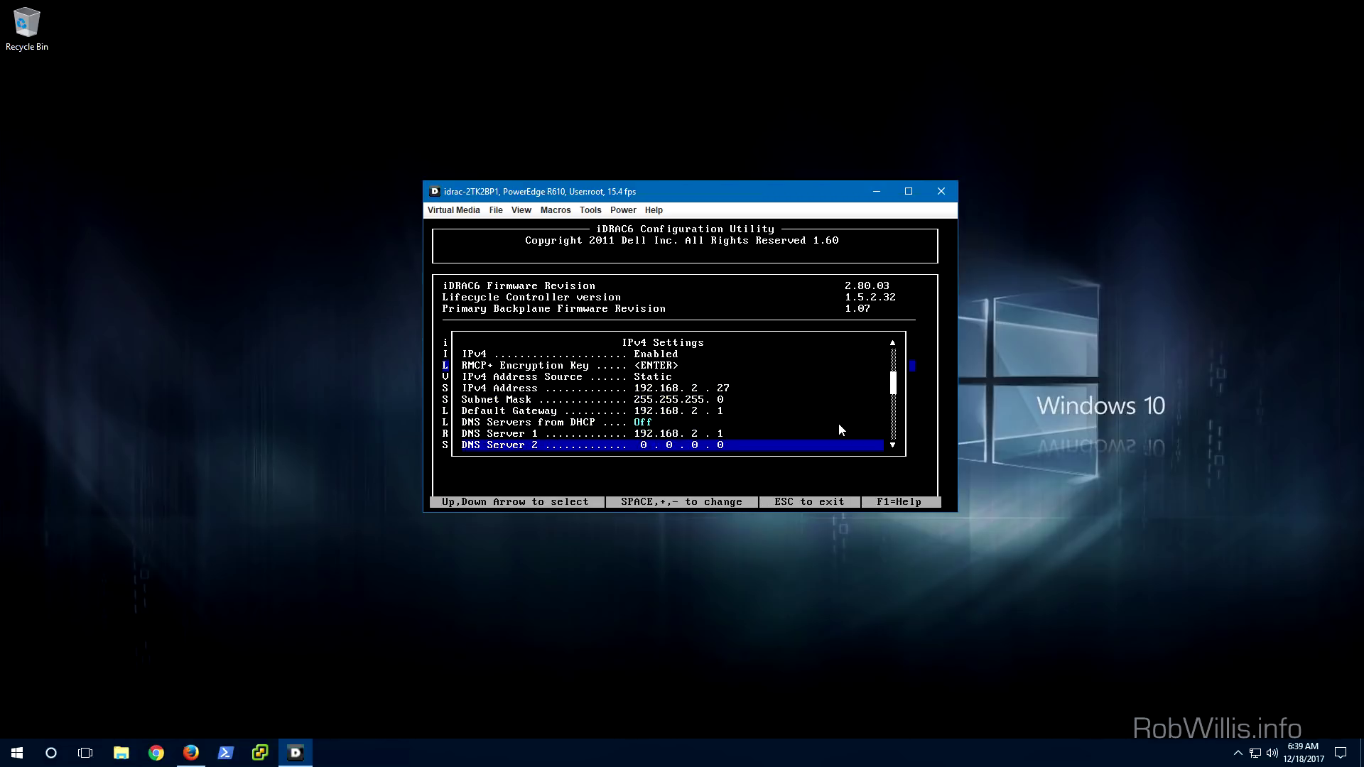
key("Down")
key("Down")
key("Down")
key("Down")
key("Down")
key("Down")
key("Down")
key("Down")
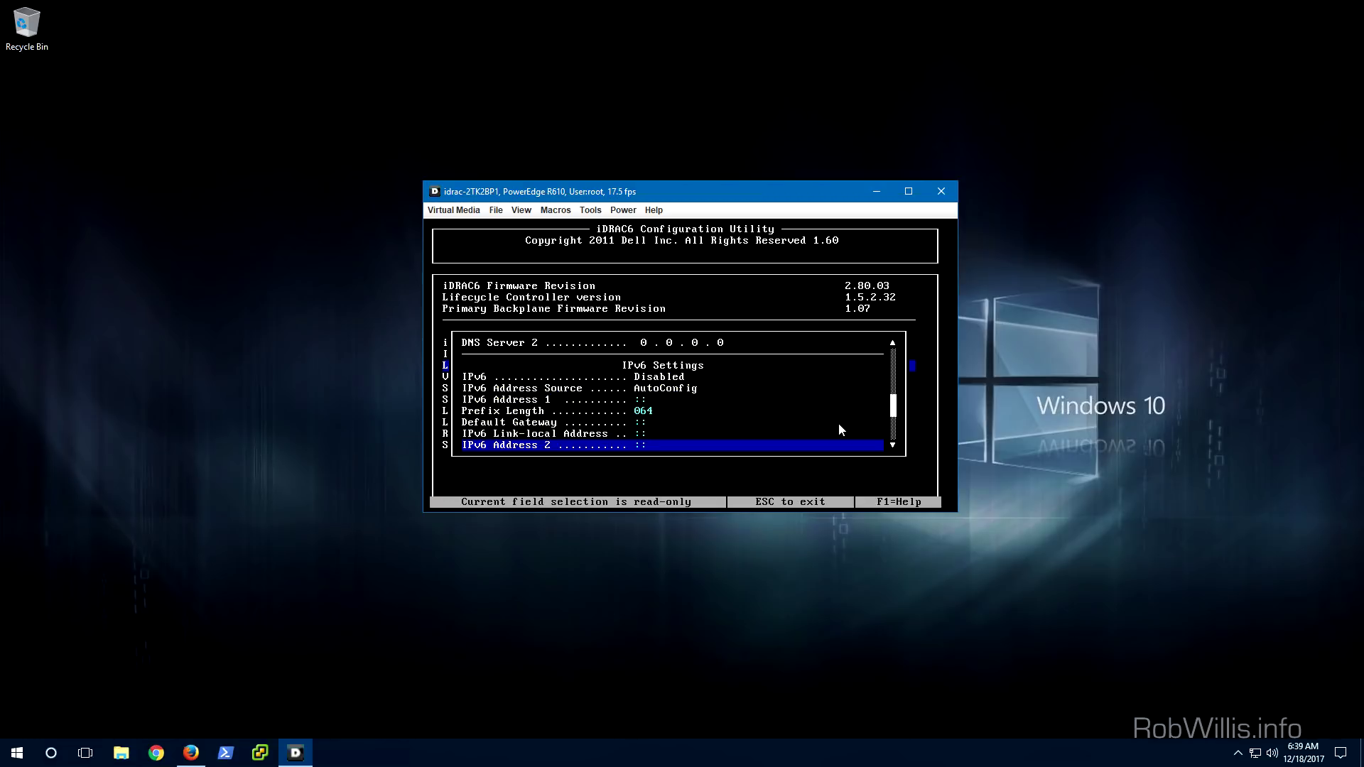
key("Down")
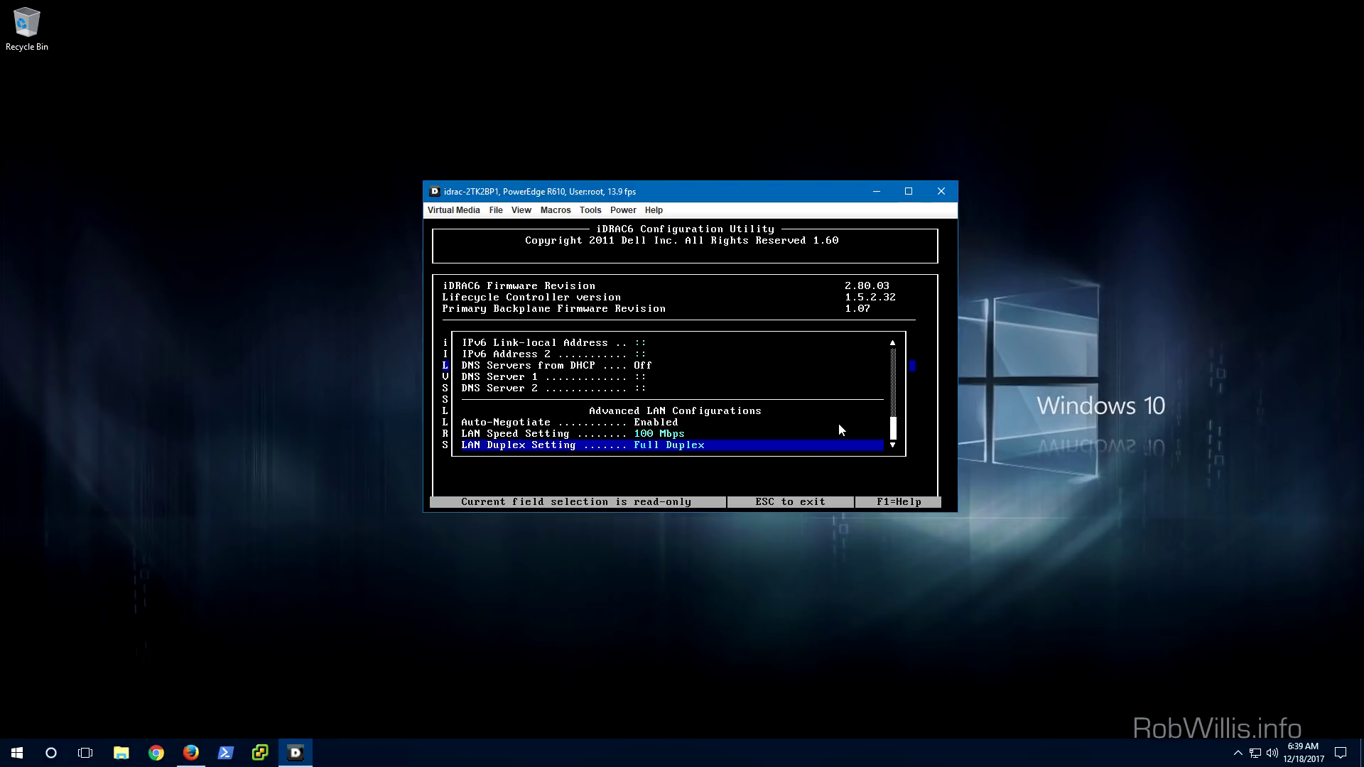
key("Escape")
key("Down")
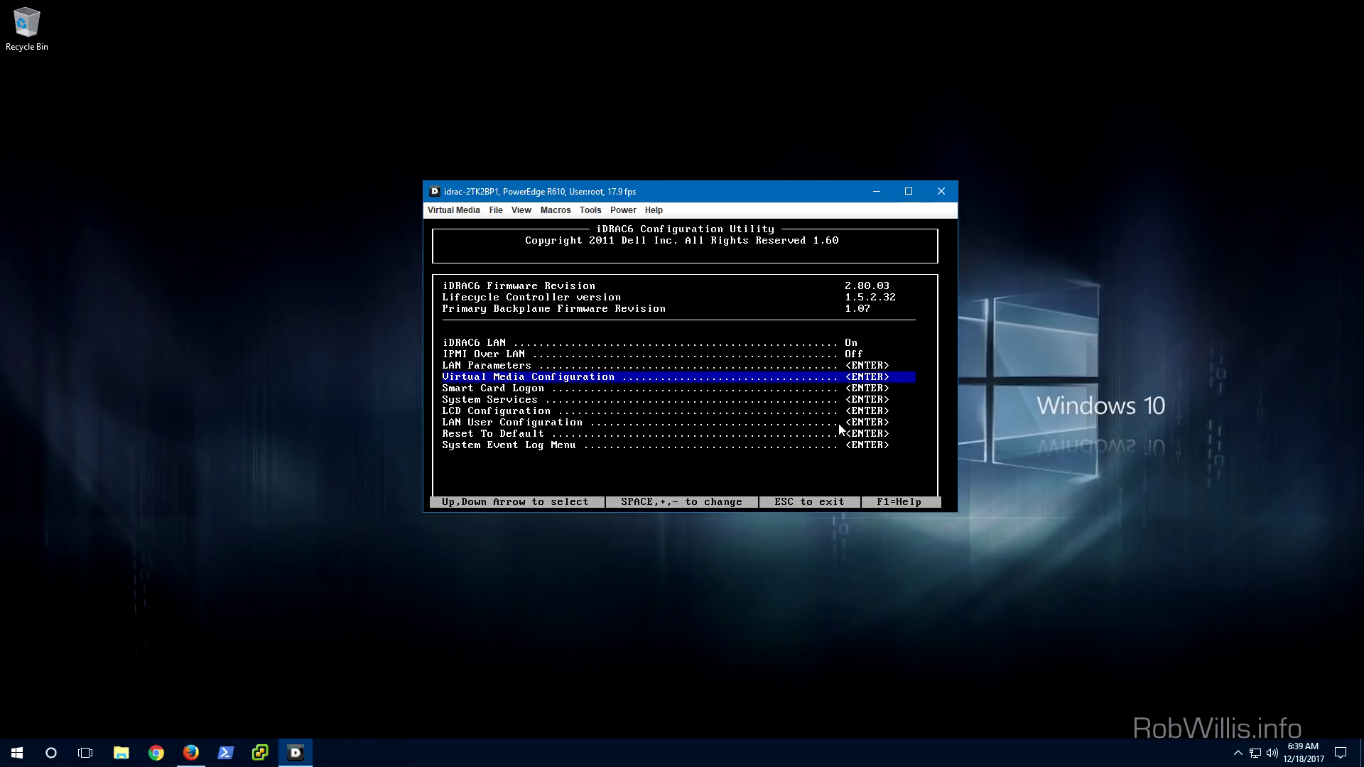
Review the Virtual Media Configuration and LCD Configuration pages, closing each
key("Return")
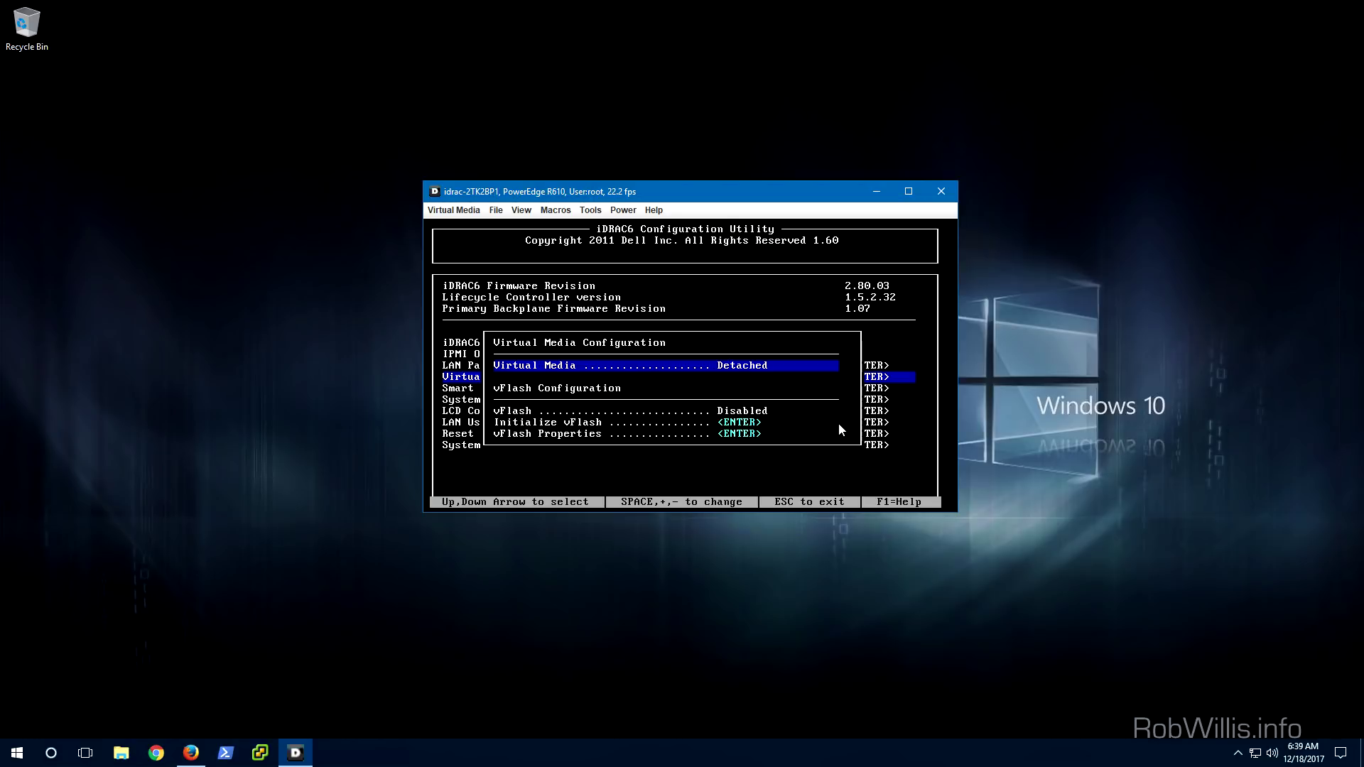
key("Escape")
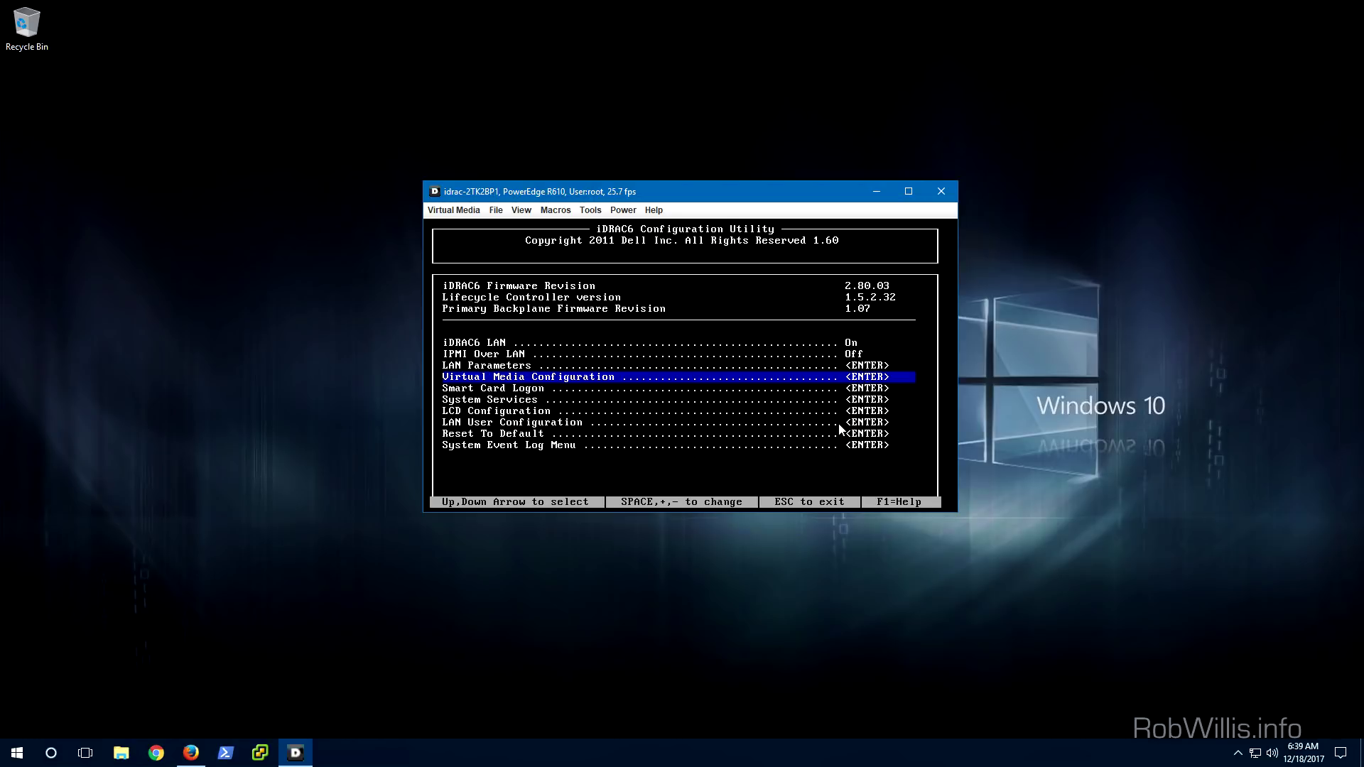
key("Down")
key("Down")
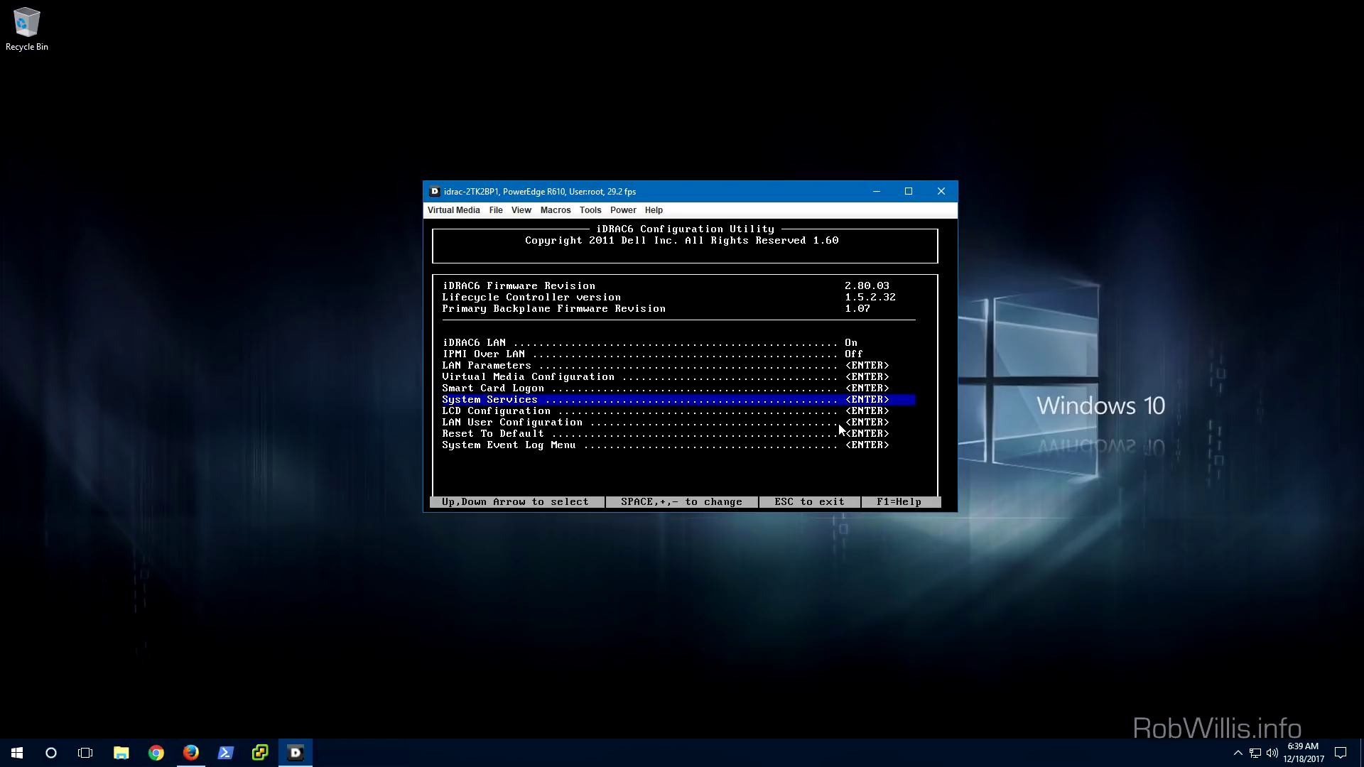
key("Down")
key("Return")
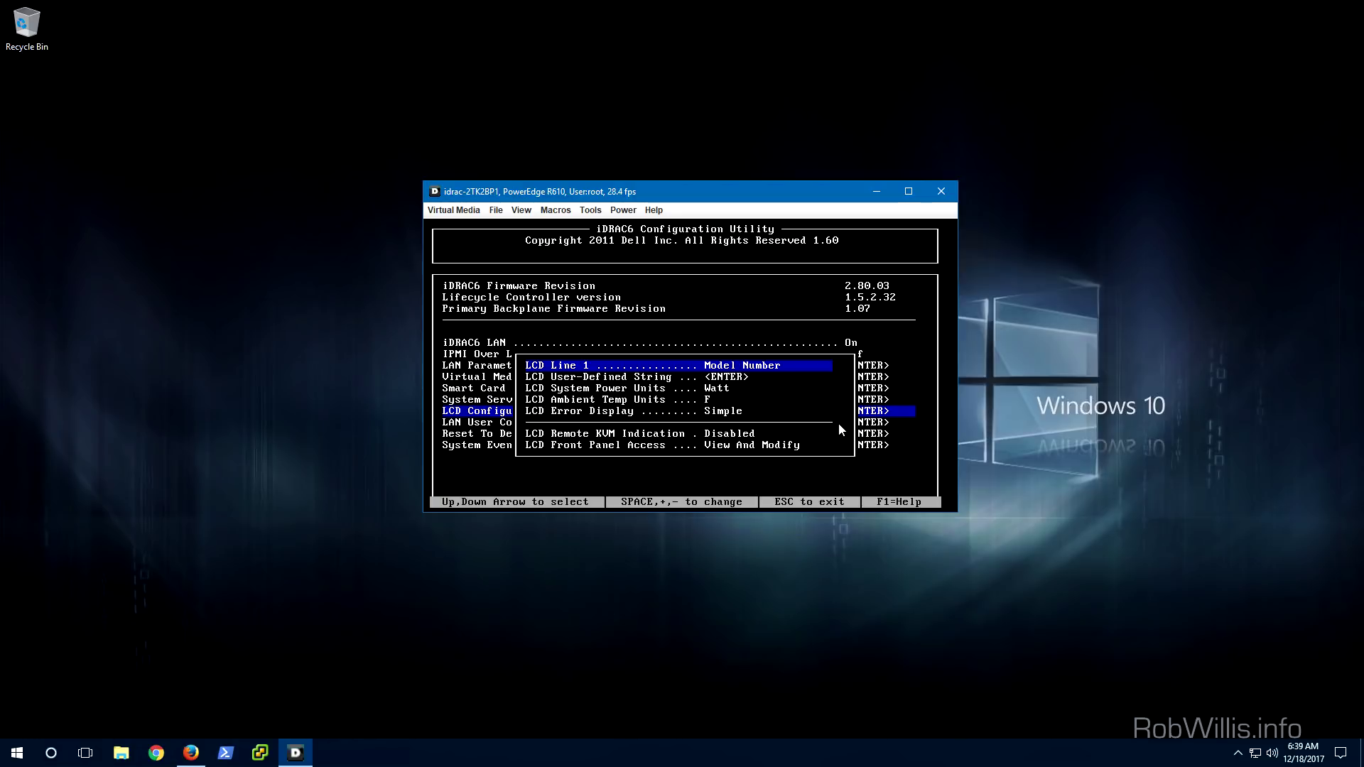
key("Escape")
key("Down")
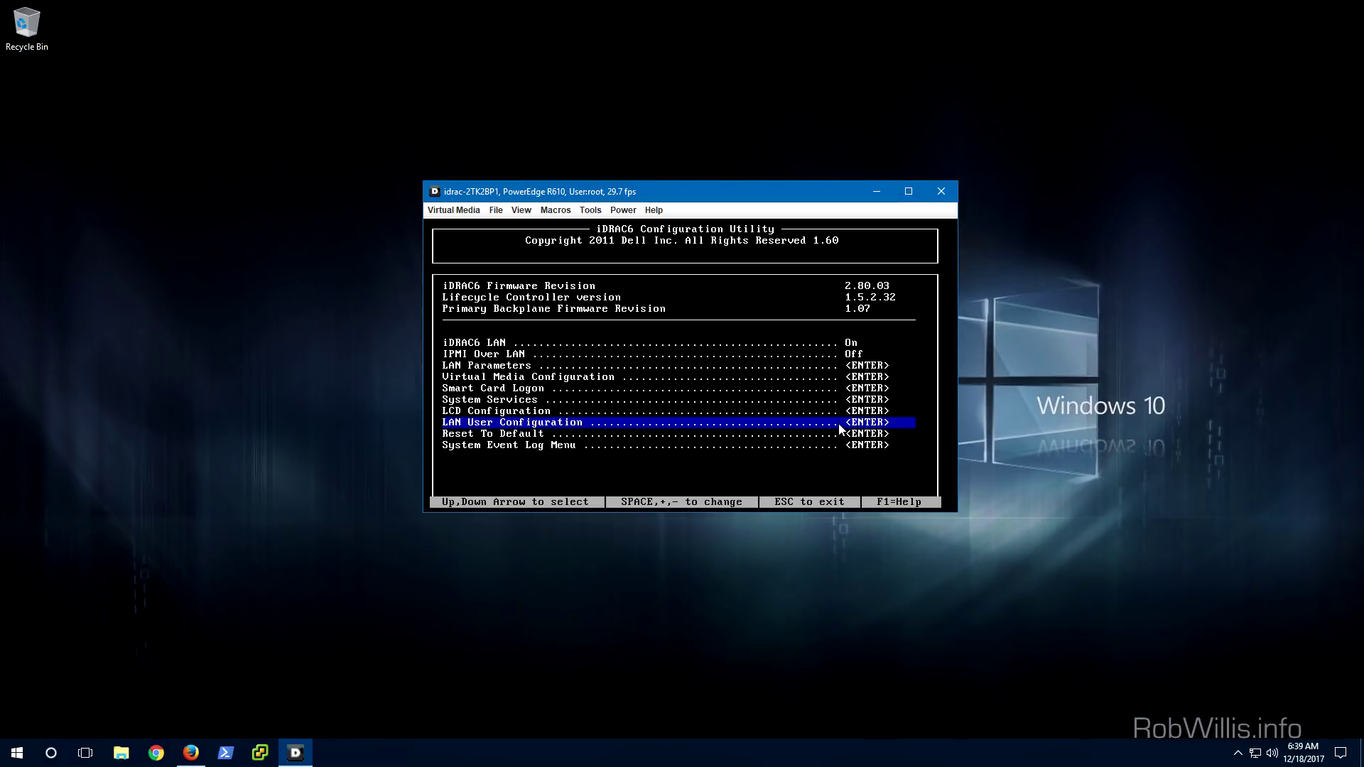
Review LAN User Configuration (access Enabled, IPMI privilege Admin), then move to Reset To Default
key("Return")
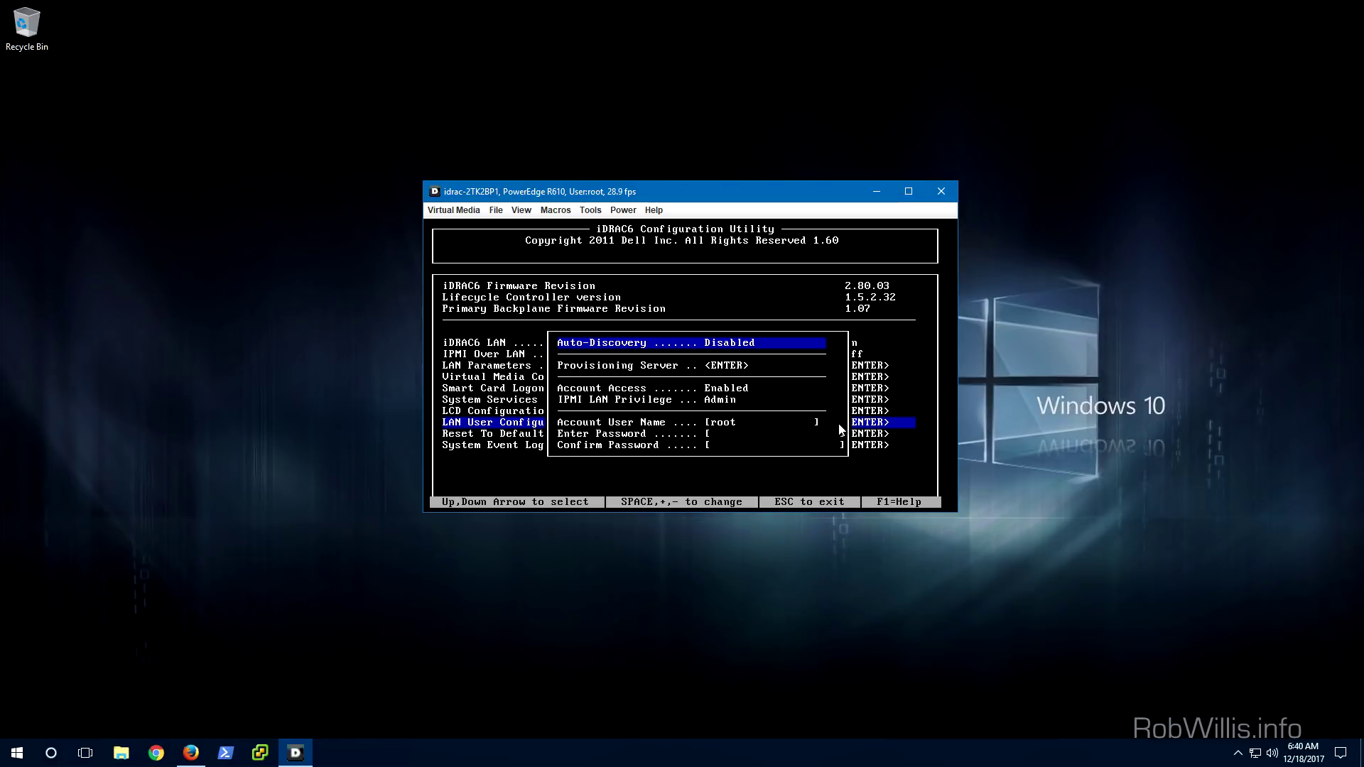
key("Down")
key("Down")
key("Down")
key("Down")
key("Down")
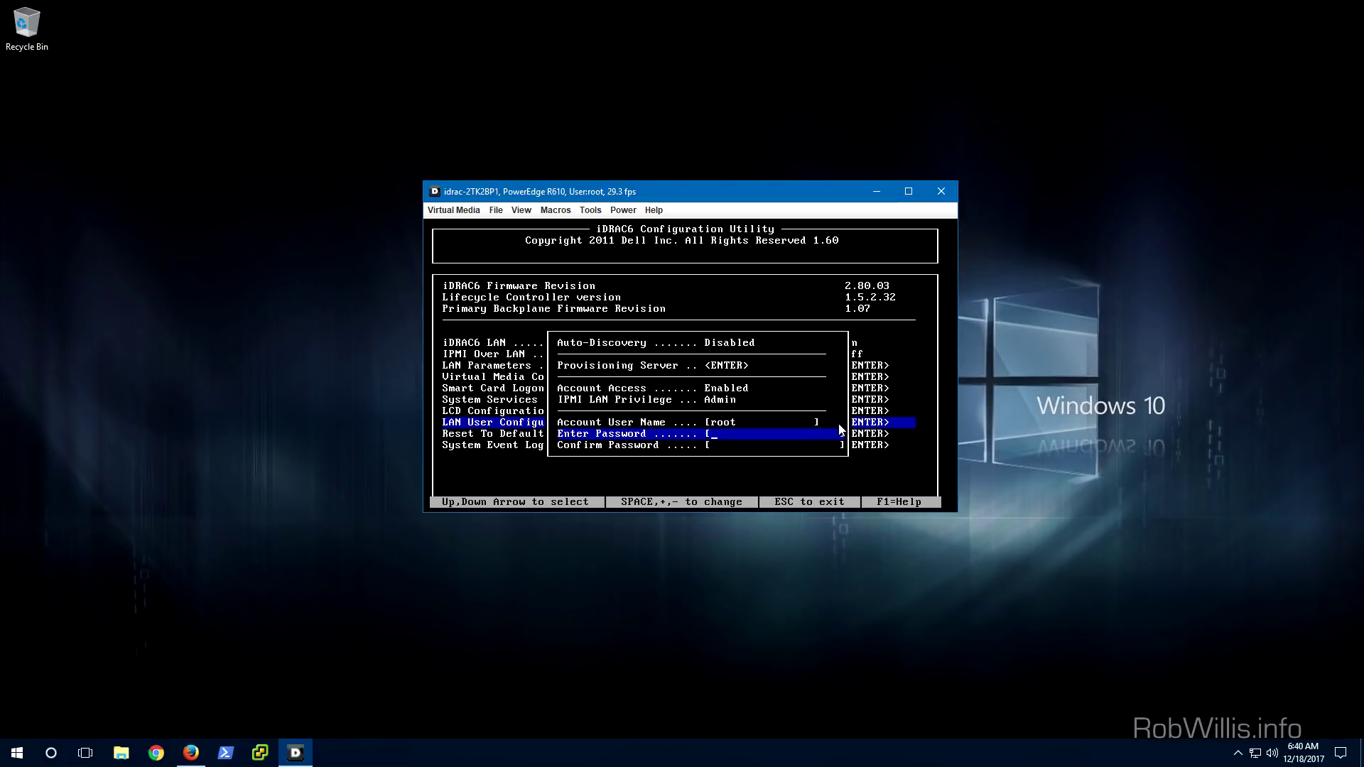
key("Down")
key("Escape")
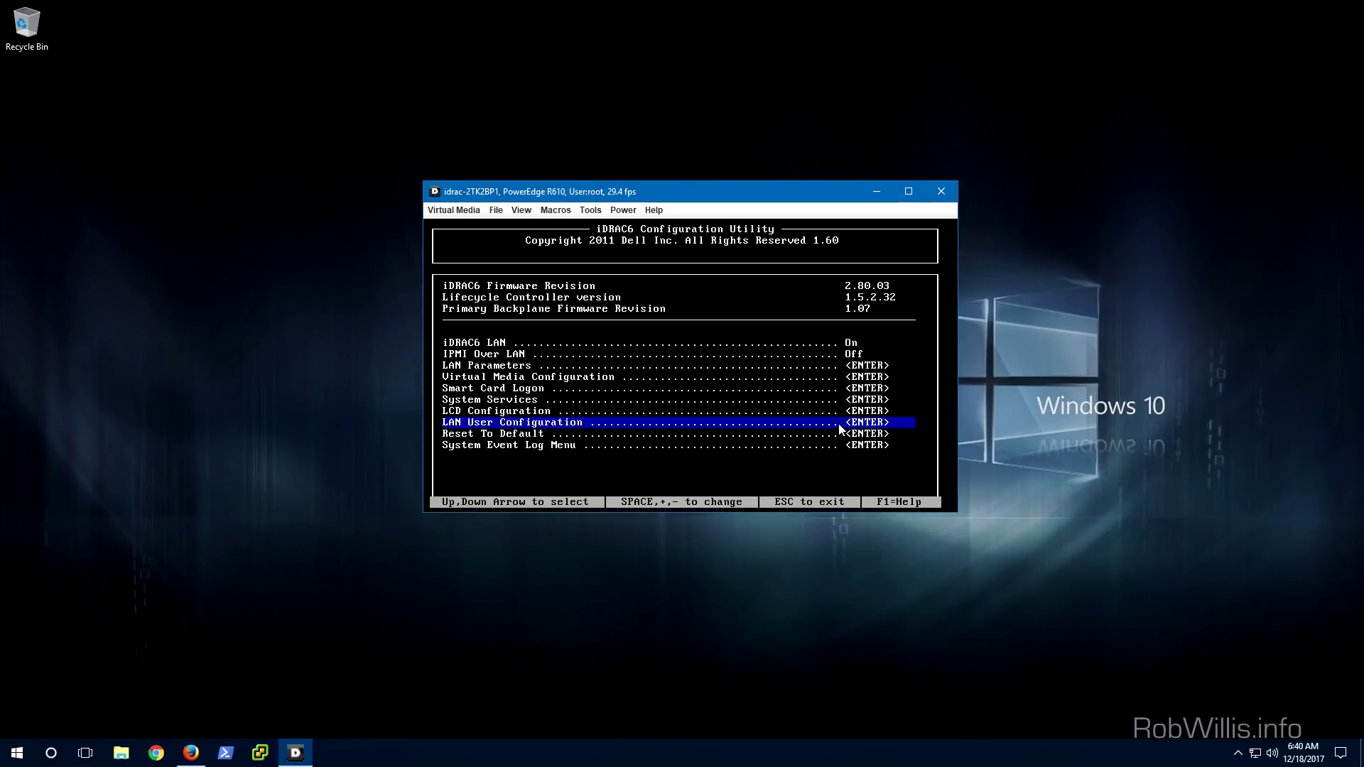
key("Down")
key("Down")
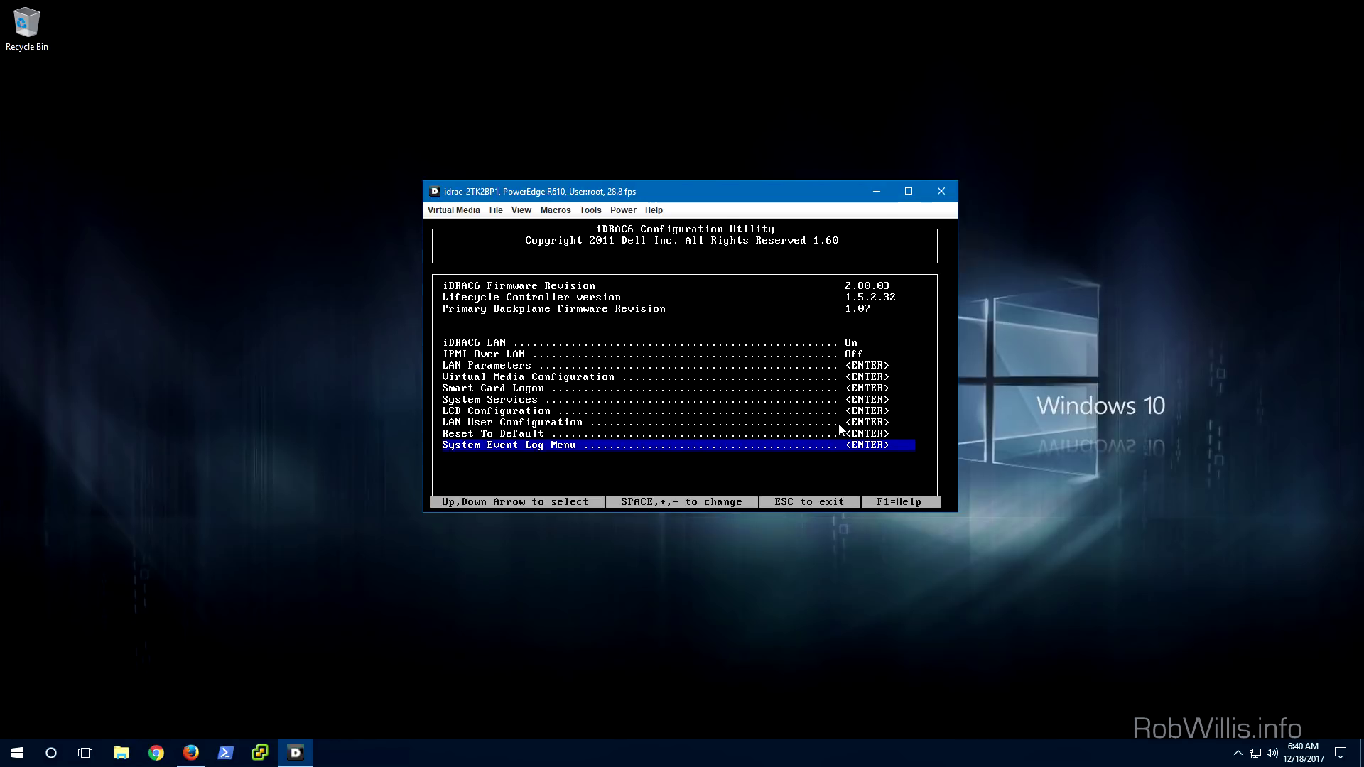
Exit the iDRAC utility, open Boot Manager with F11, and list the Hard drive C: boot options
key("Escape")
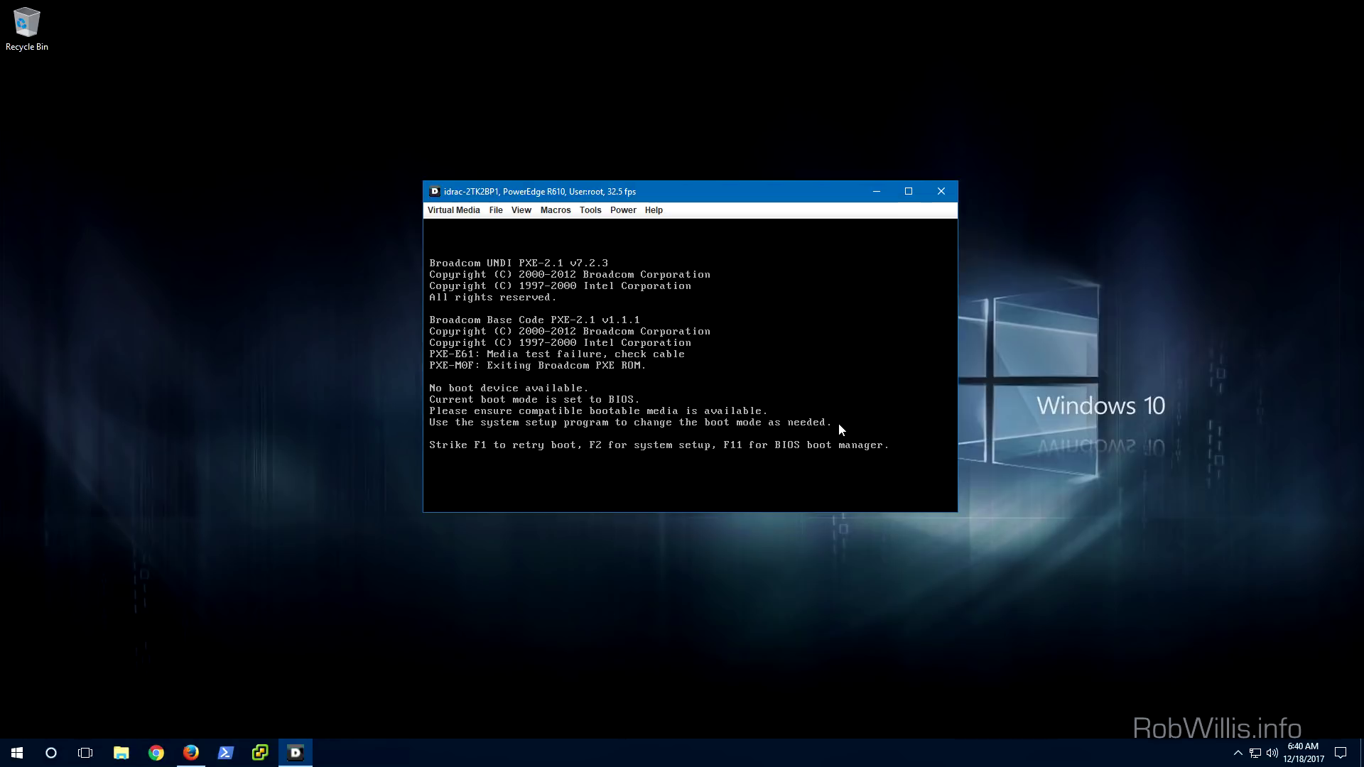
key("F11")
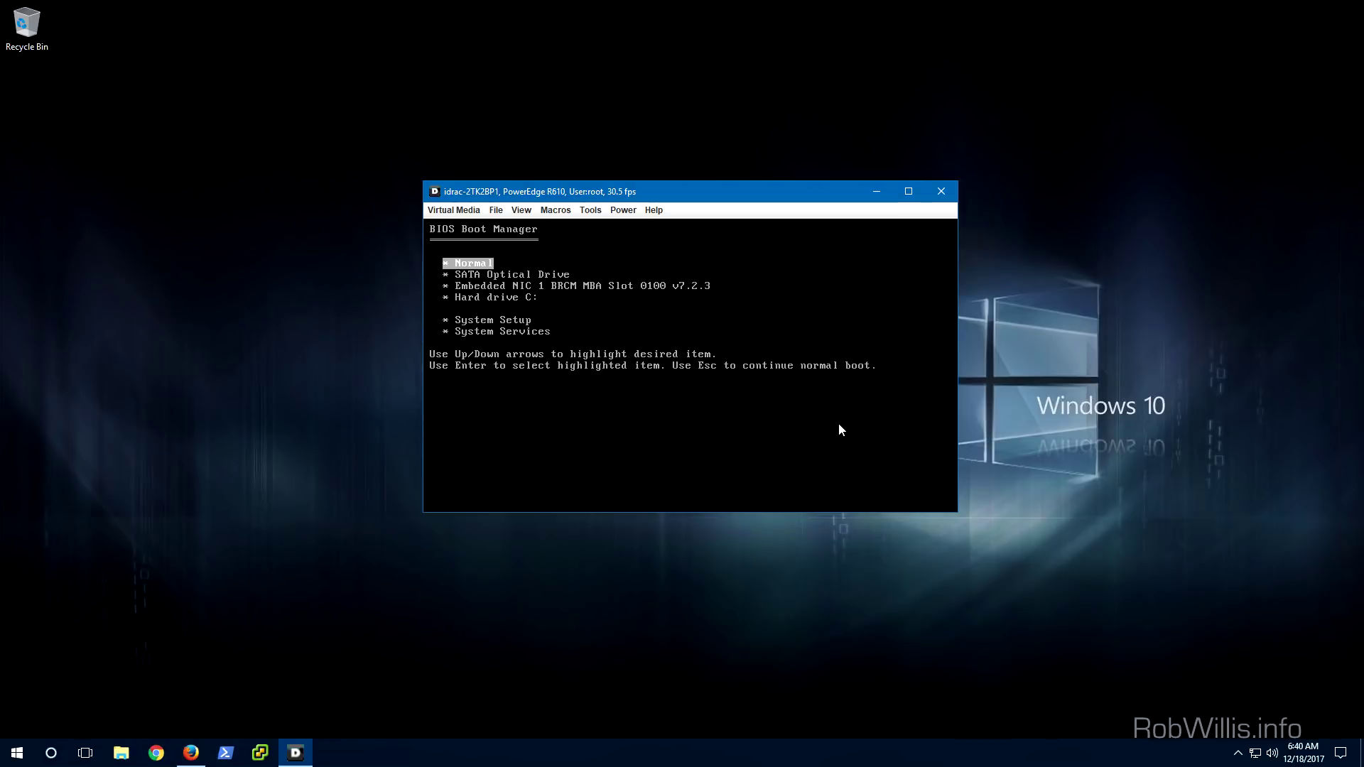
key("Down")
key("Down")
key("Down")
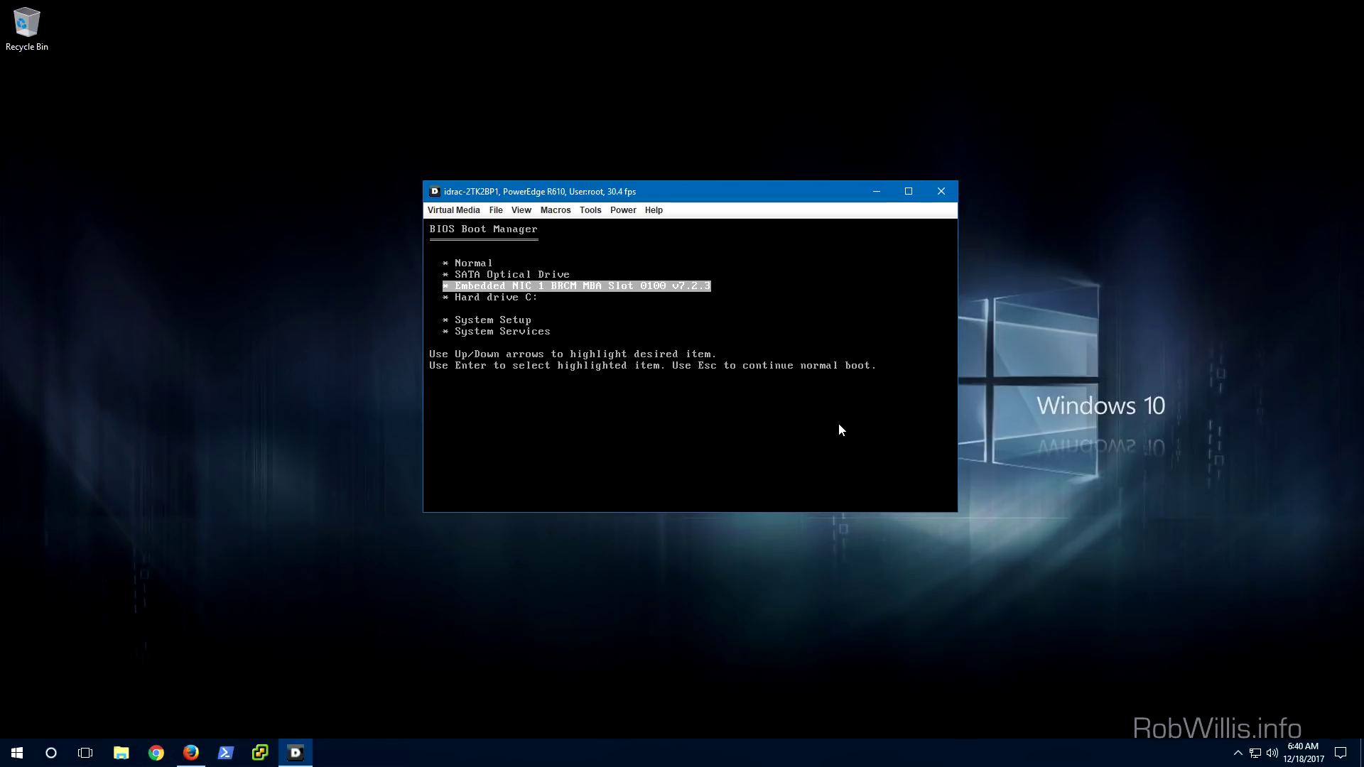
key("Return")
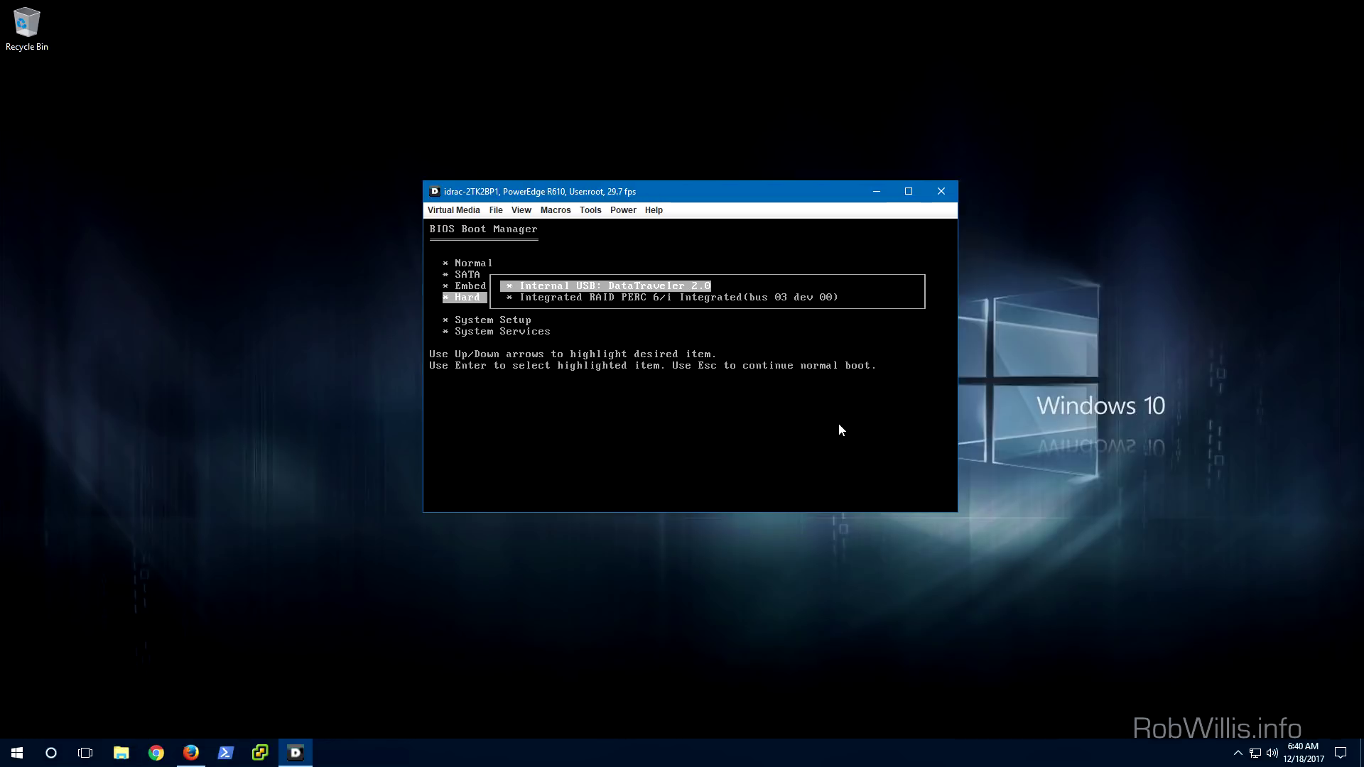
key("Down")
key("Up")
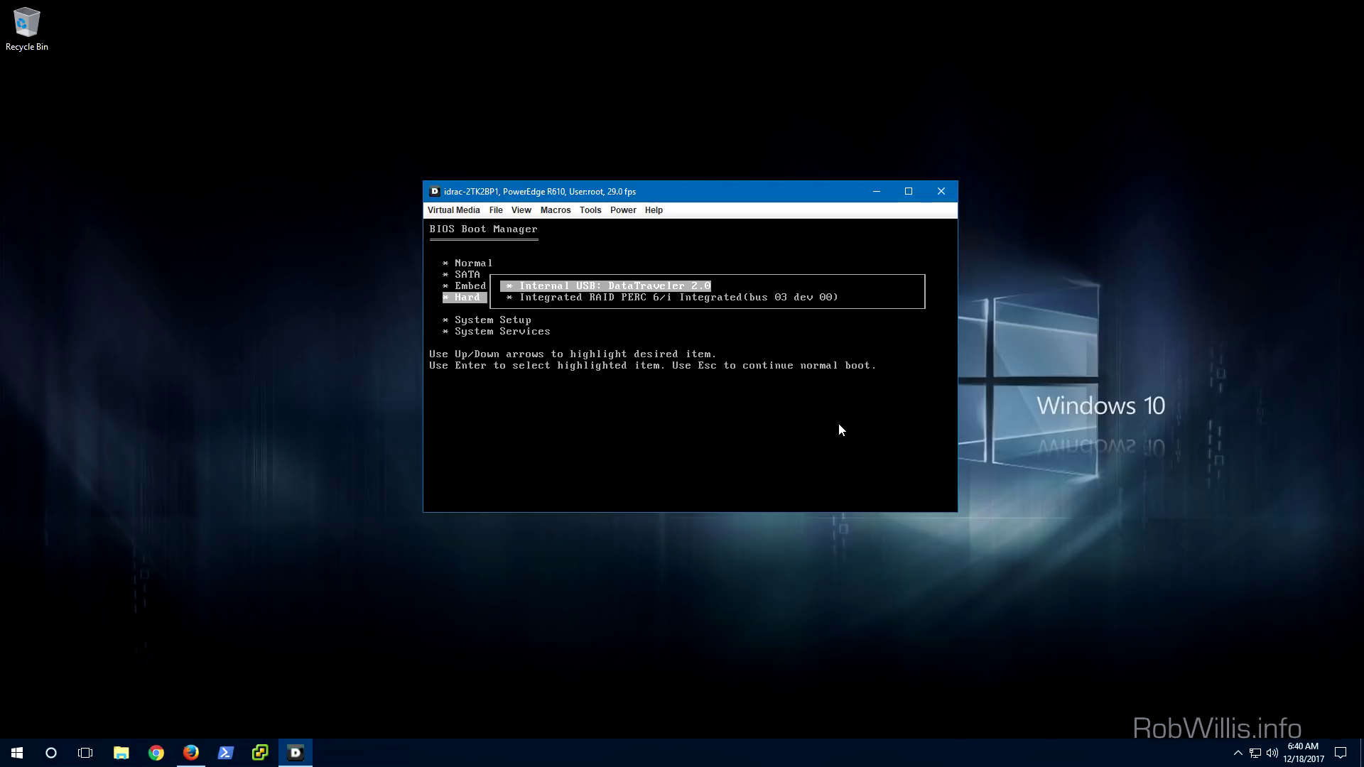